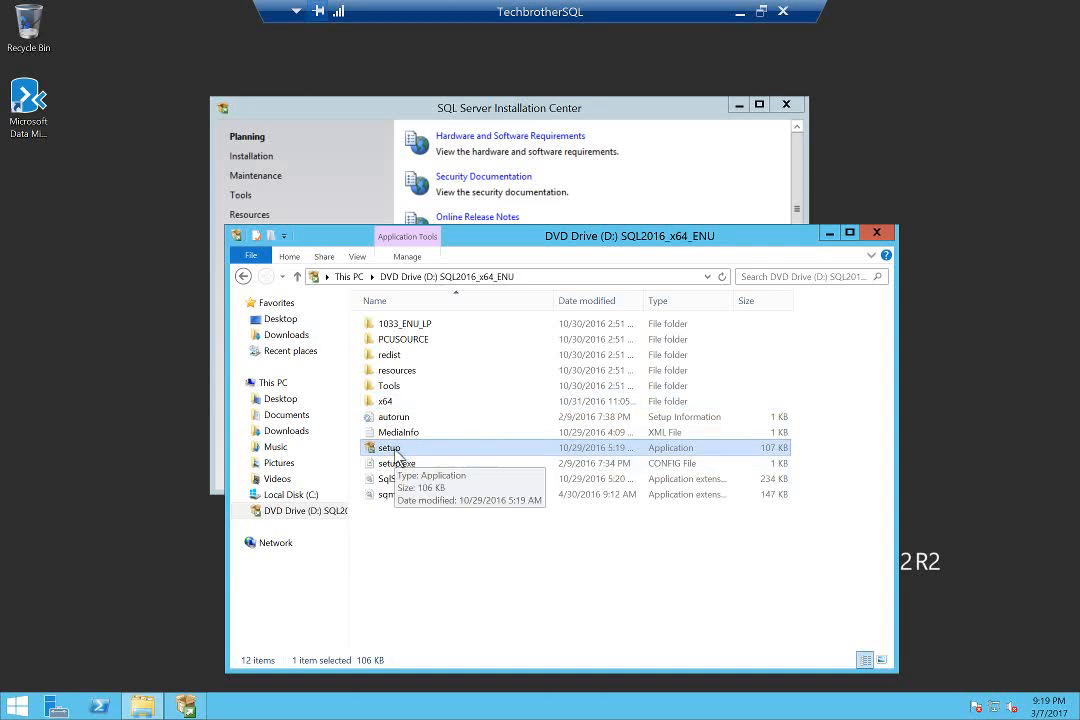
Step: Put the setup folder away, start the wizard for adding features to an existing SQL Server installation, and continue past Product Updates
right_click(397, 452)
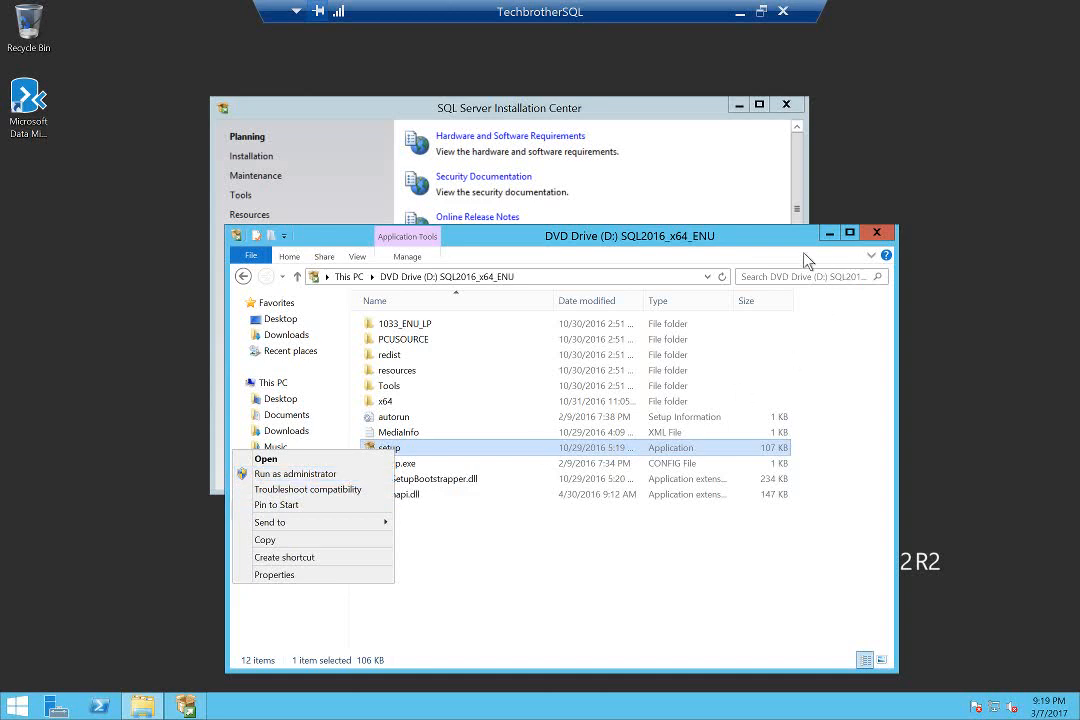
left_click(828, 236)
left_click(828, 234)
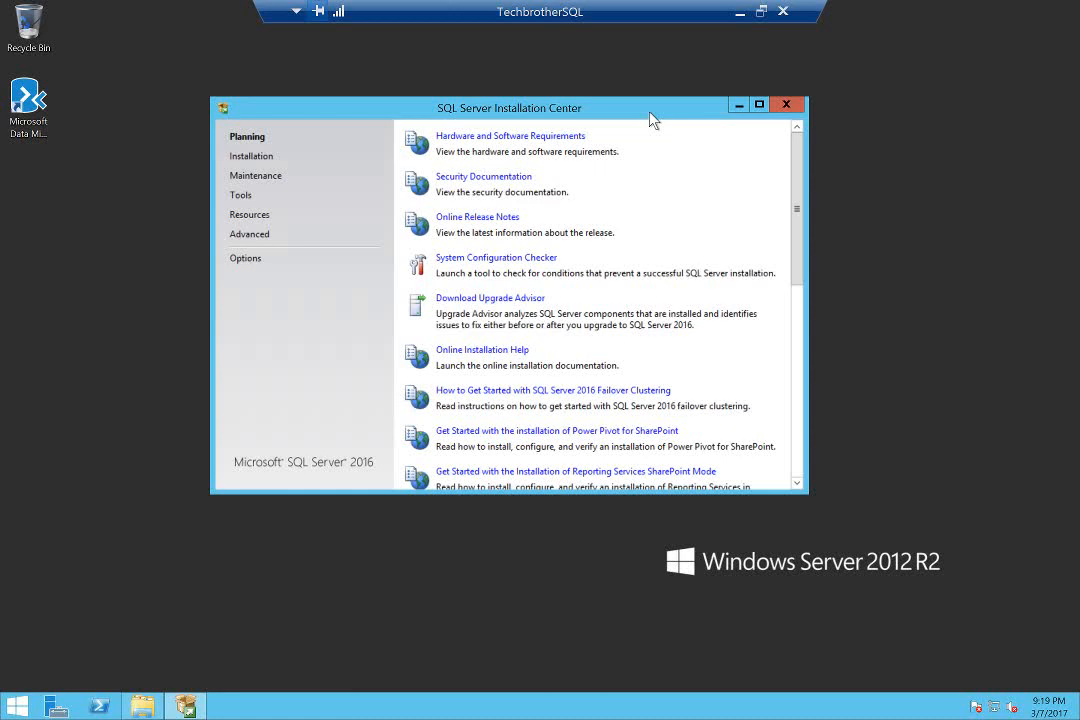
left_click(260, 157)
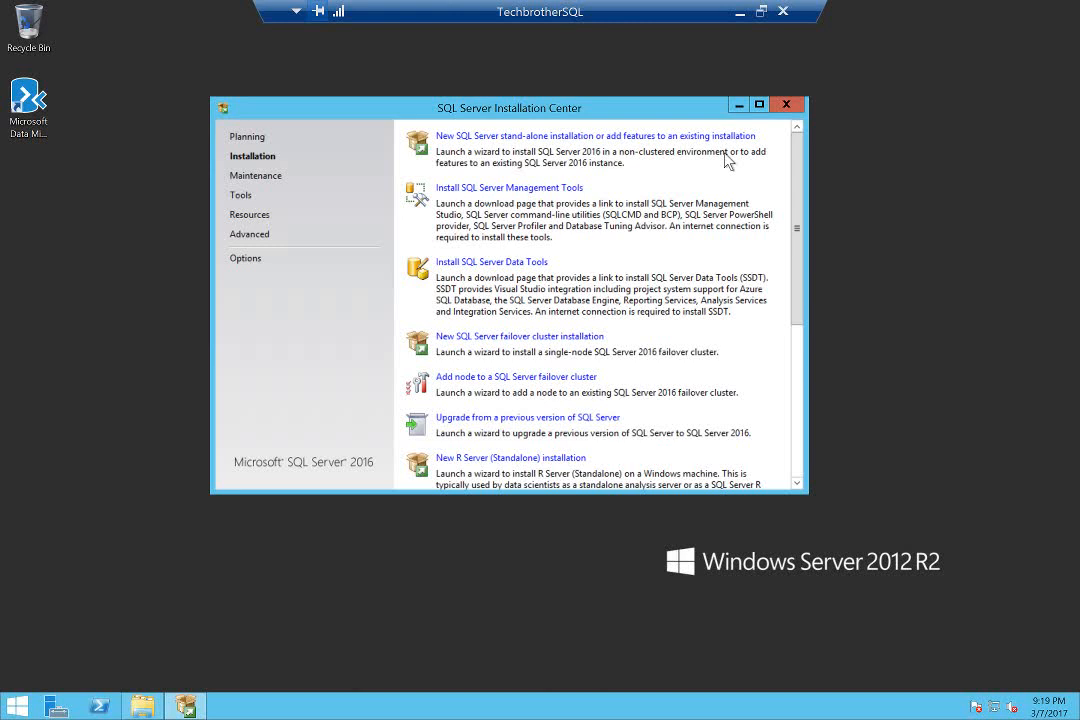
left_click(523, 140)
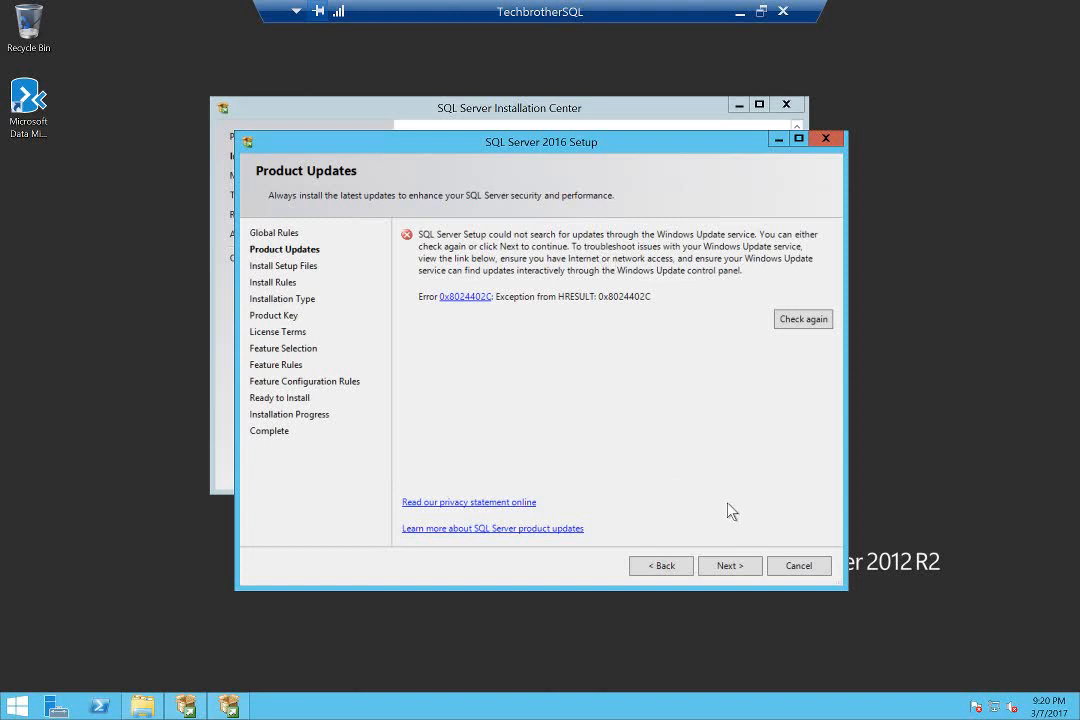
left_click(729, 566)
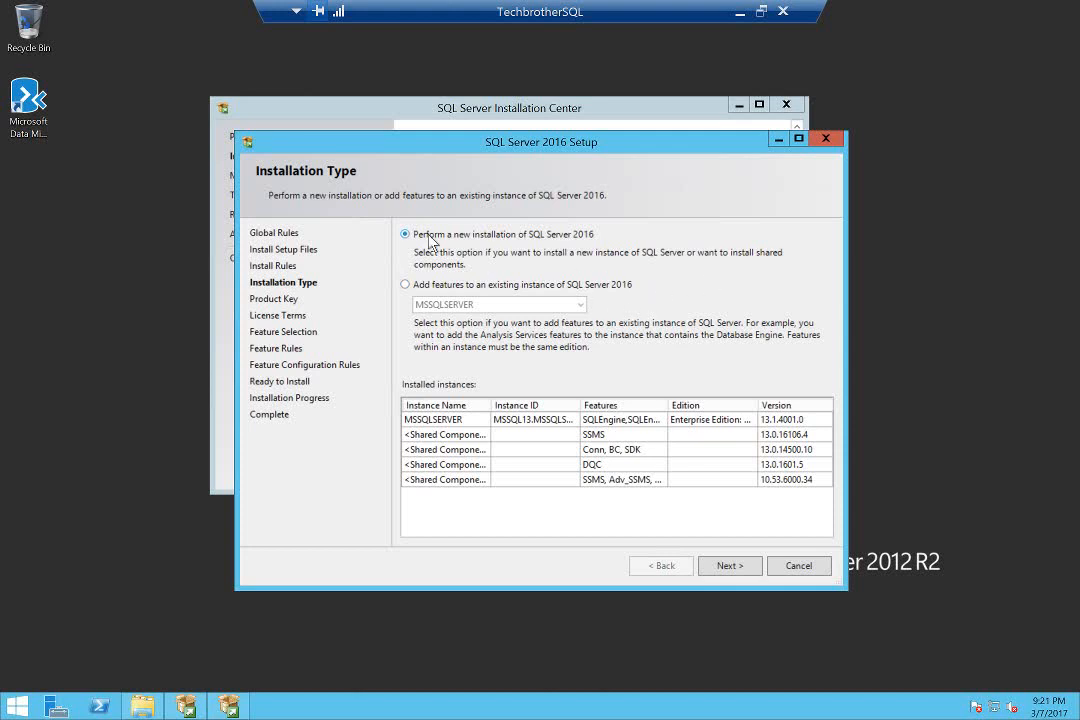
Step: Choose to add features to the existing MSSQLSERVER instance and select the Reporting Services - Native feature
left_click(405, 286)
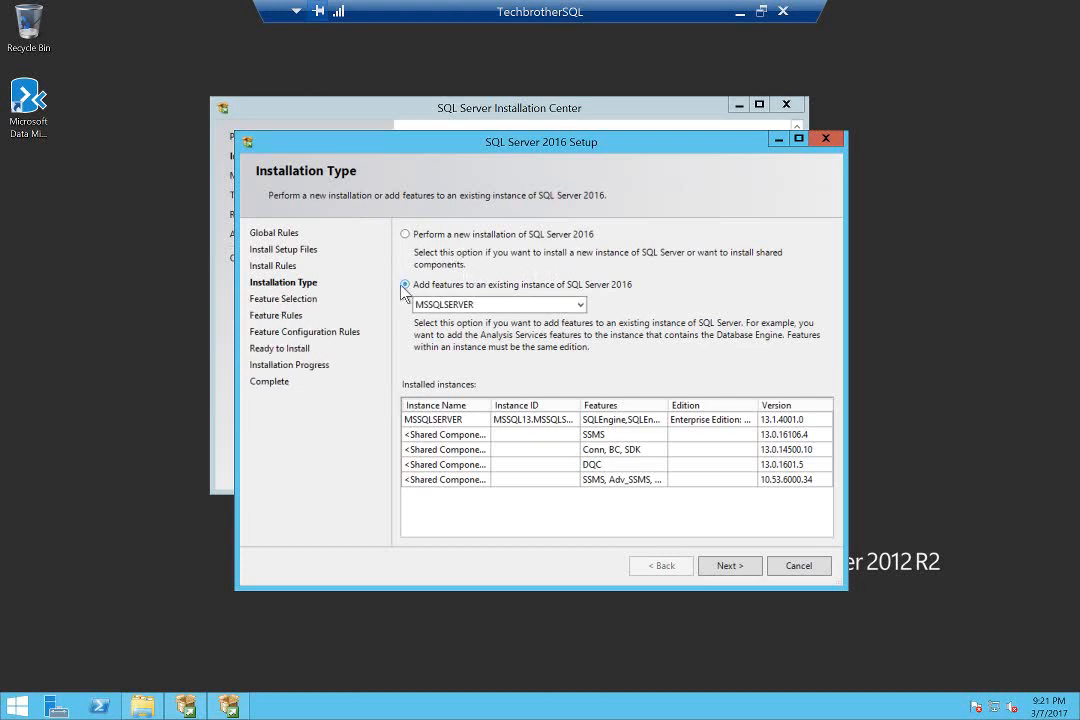
left_click(541, 306)
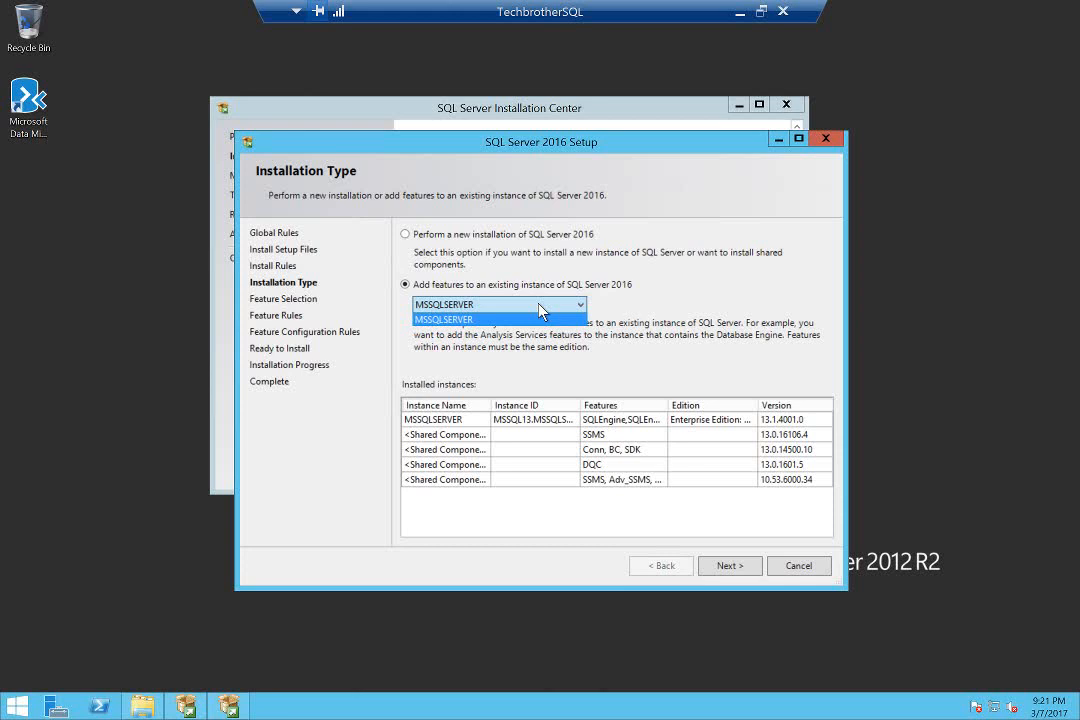
left_click(484, 318)
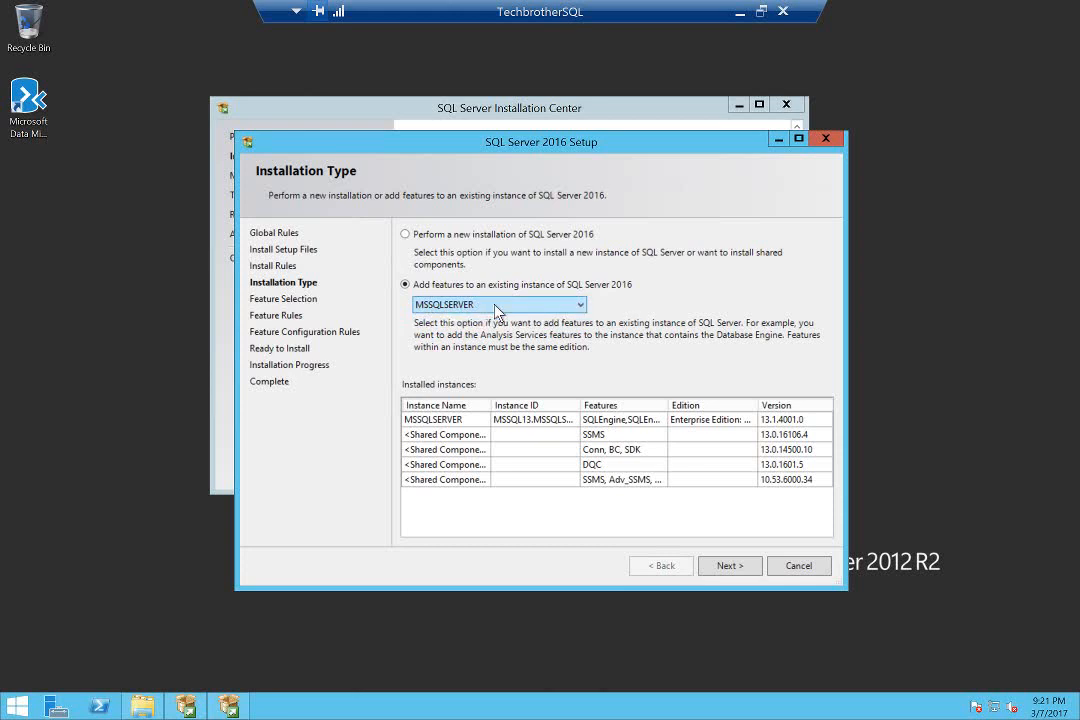
left_click(727, 566)
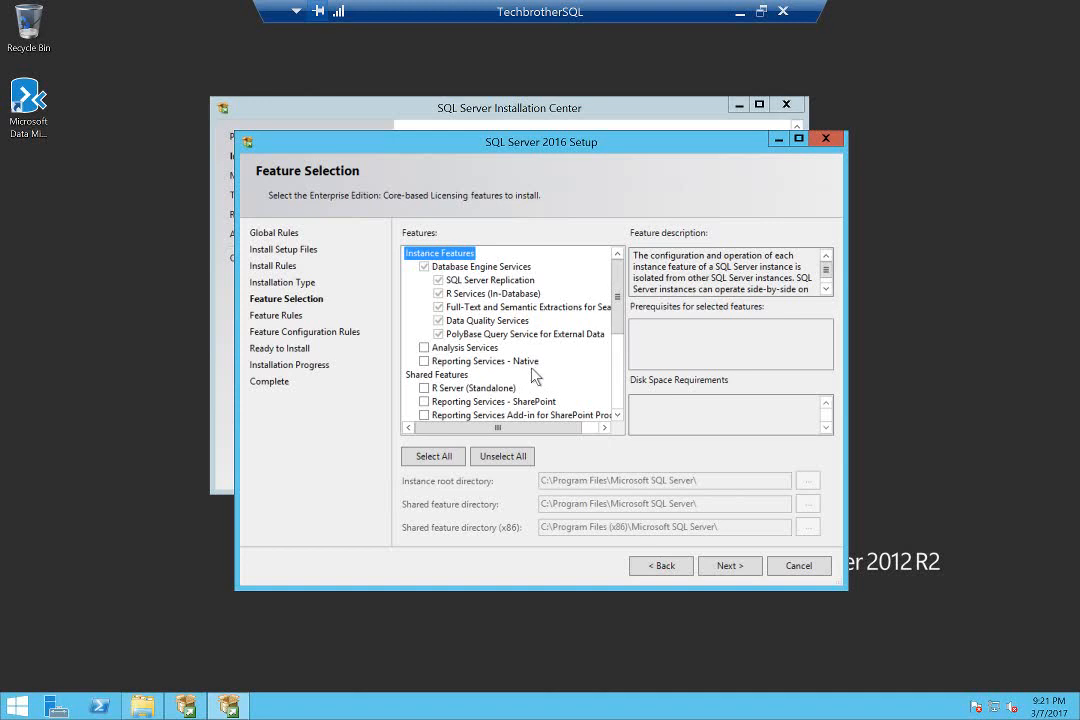
left_click(424, 361)
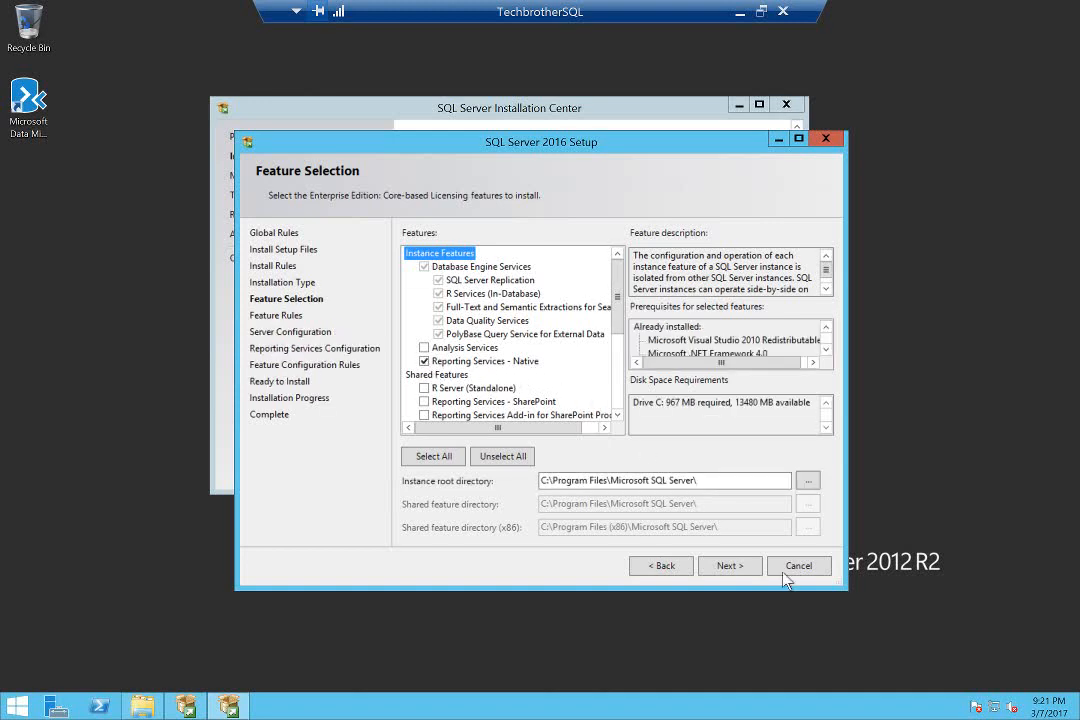
left_click(730, 567)
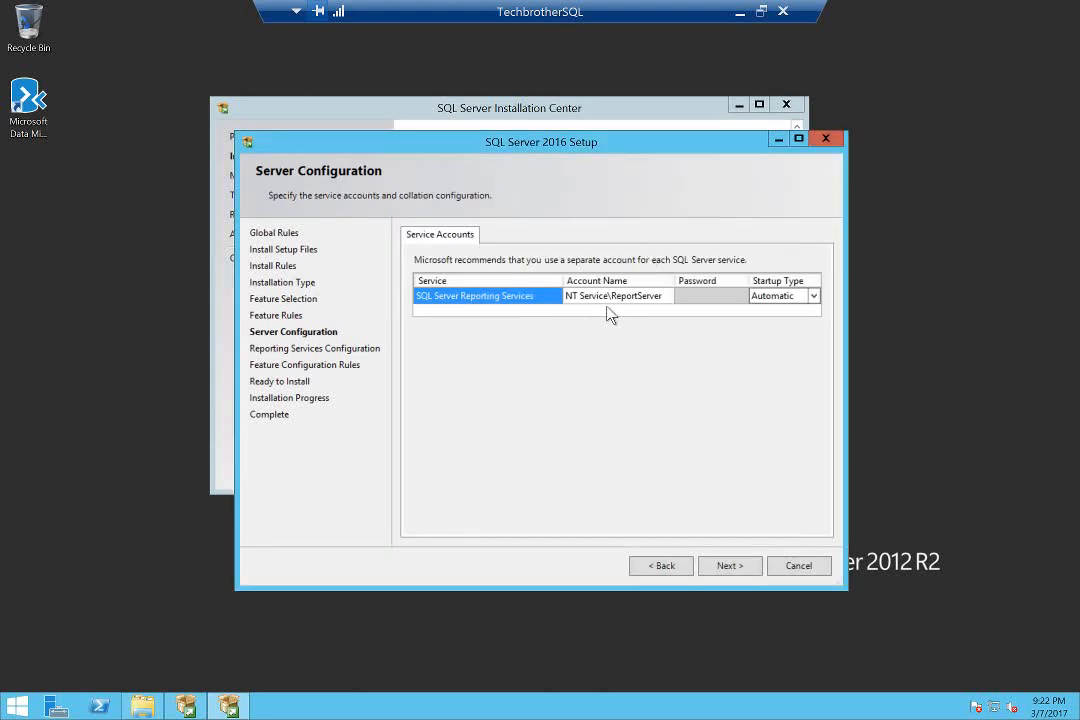
Step: Browse the directory for clusteradmin and assign it as the SQL Server Reporting Services service account
left_click(607, 299)
left_click(532, 344)
left_click(665, 298)
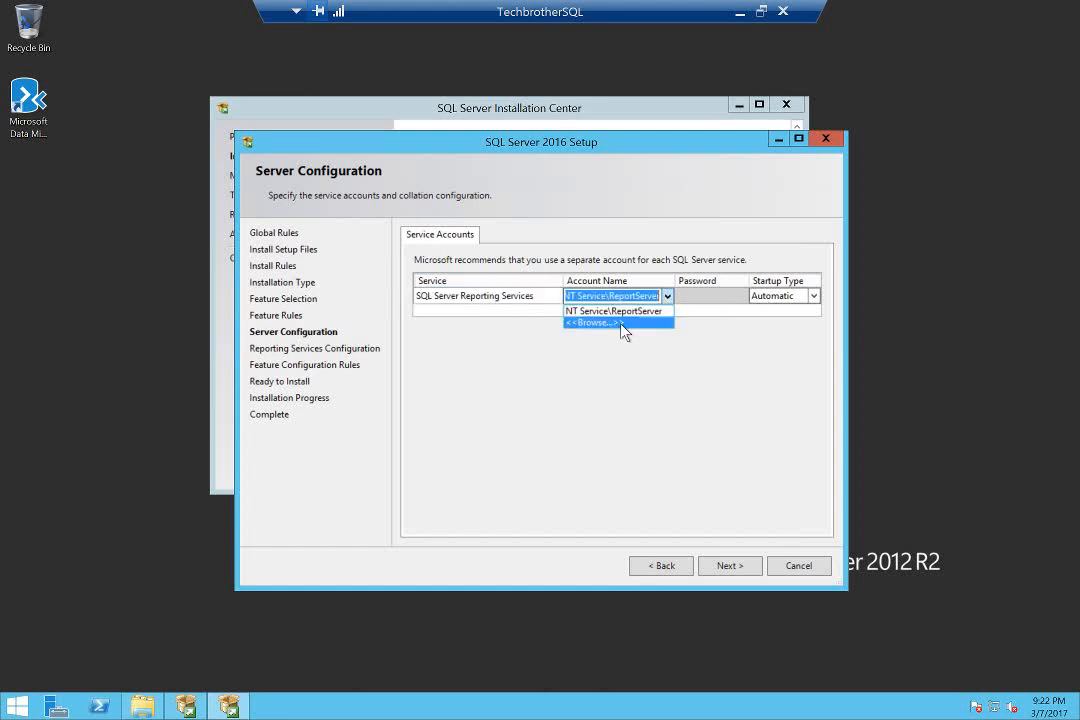
left_click(625, 322)
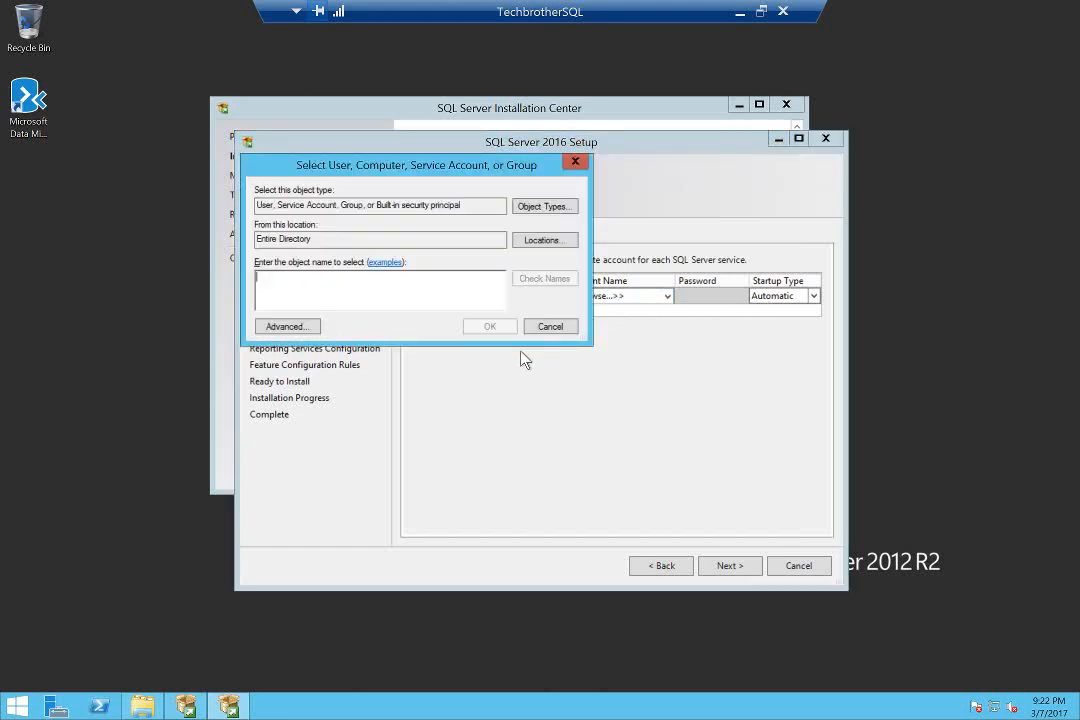
type("clusteradmin")
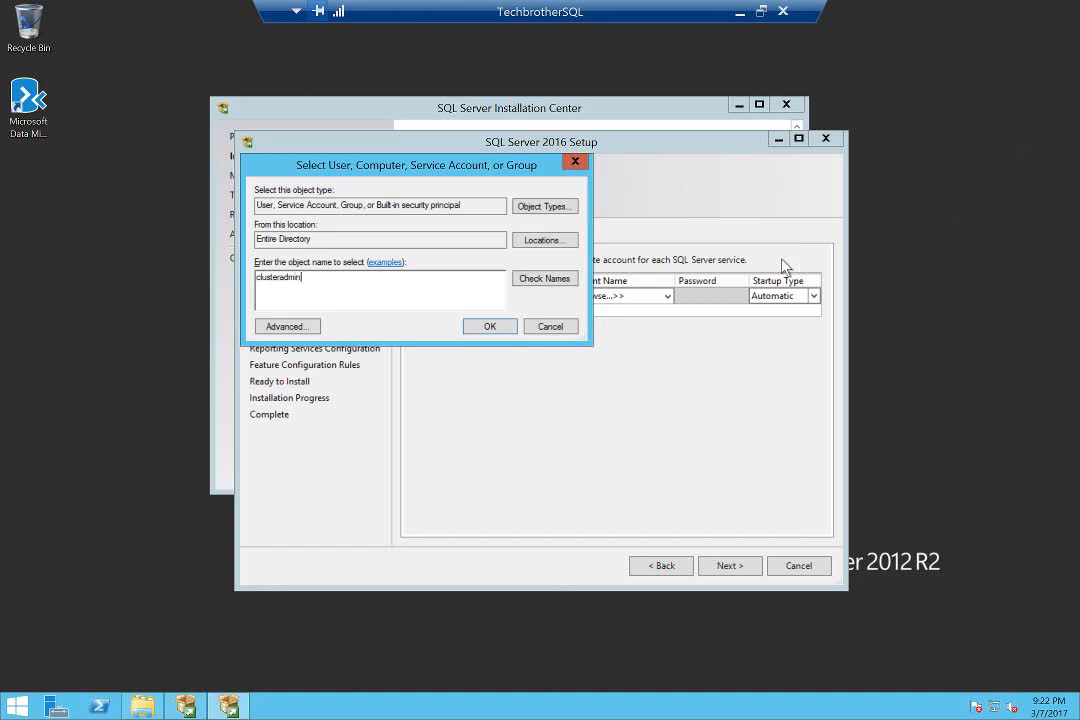
left_click(552, 278)
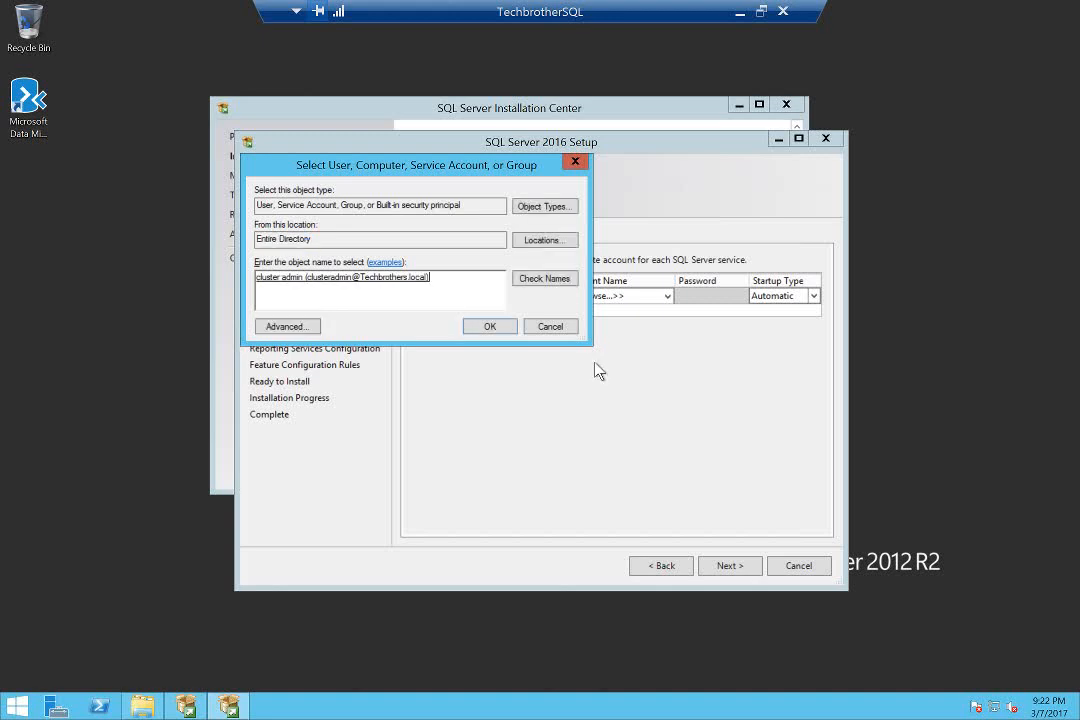
left_click(506, 329)
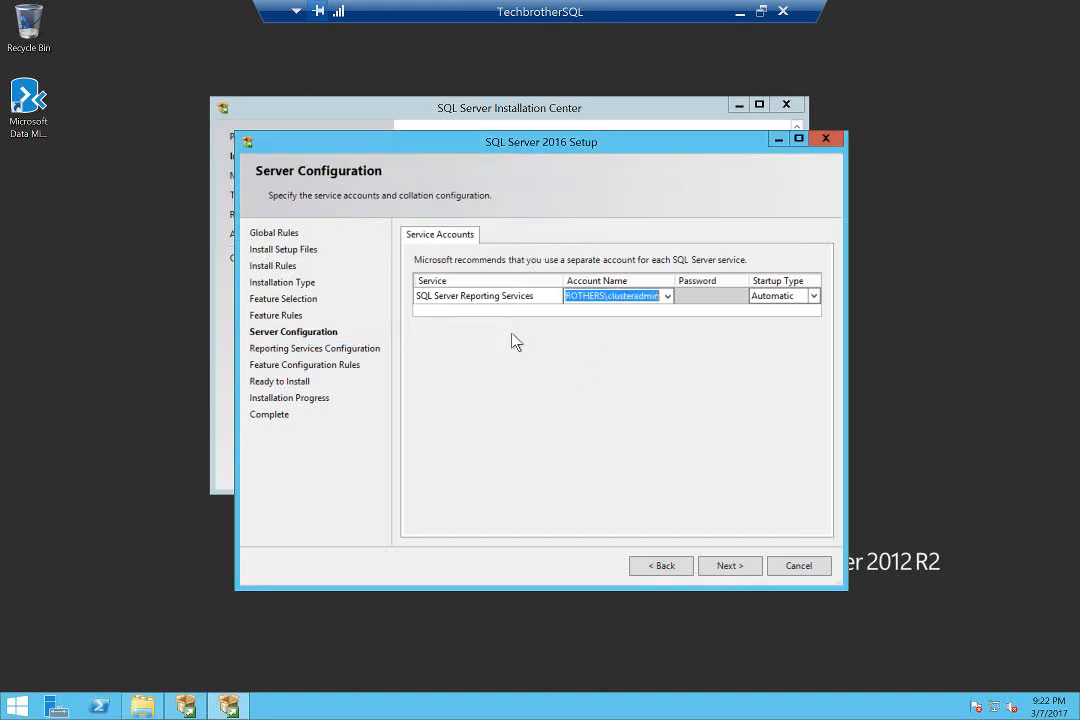
Step: Enter the Reporting Services service account password and continue to the Reporting Services configuration
left_click(677, 295)
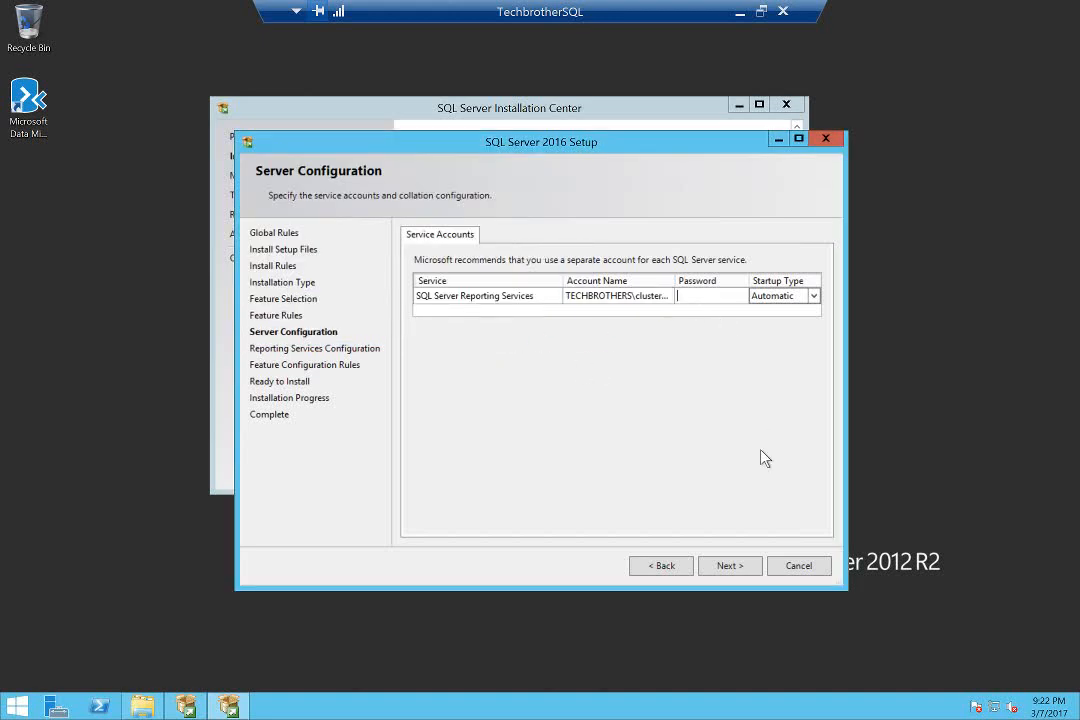
type("•••••••••")
left_click(748, 571)
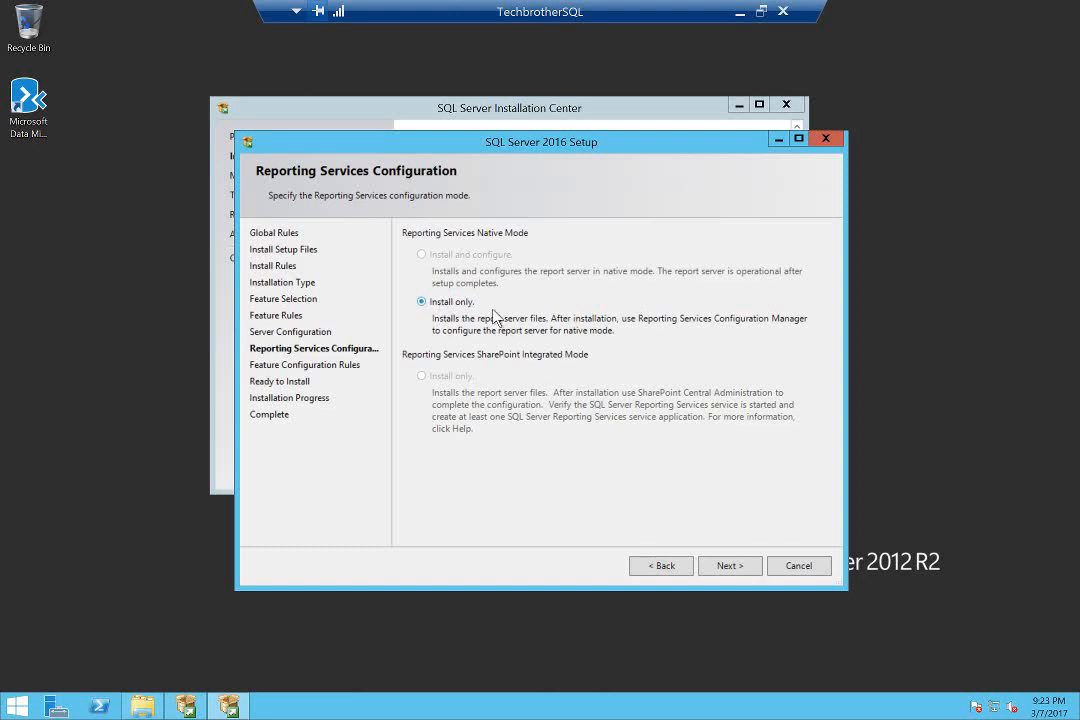
Step: Install Reporting Services in native Install only mode, and close the setup wizard and the Installation Center
left_click(735, 565)
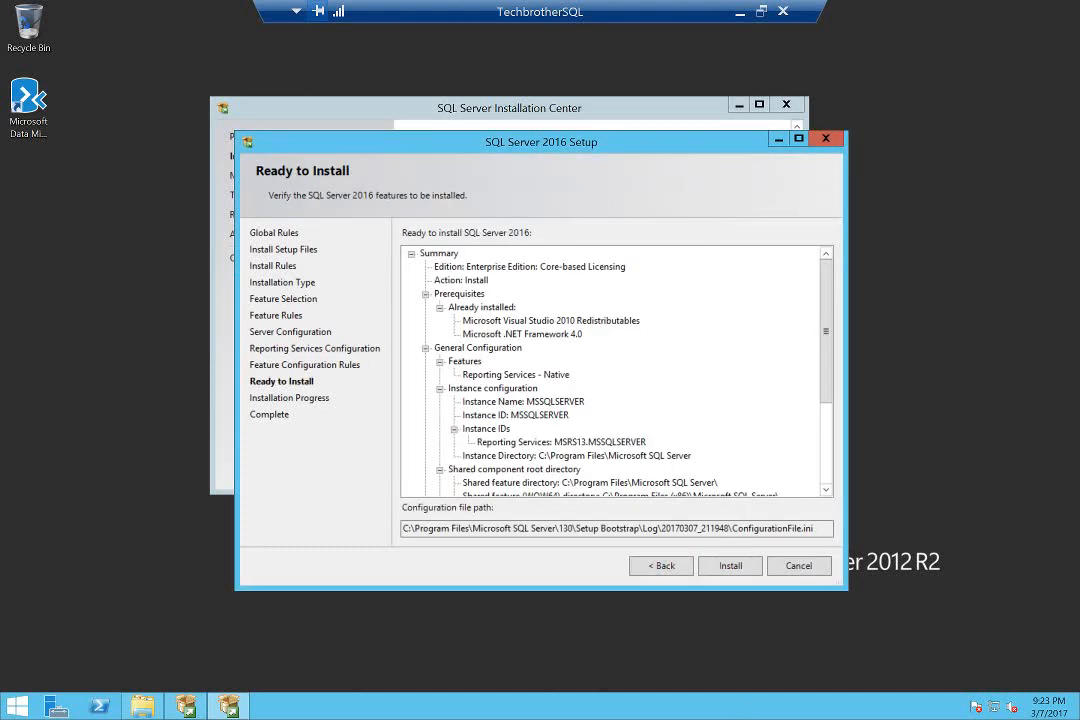
left_click_drag(825, 302, 888, 272)
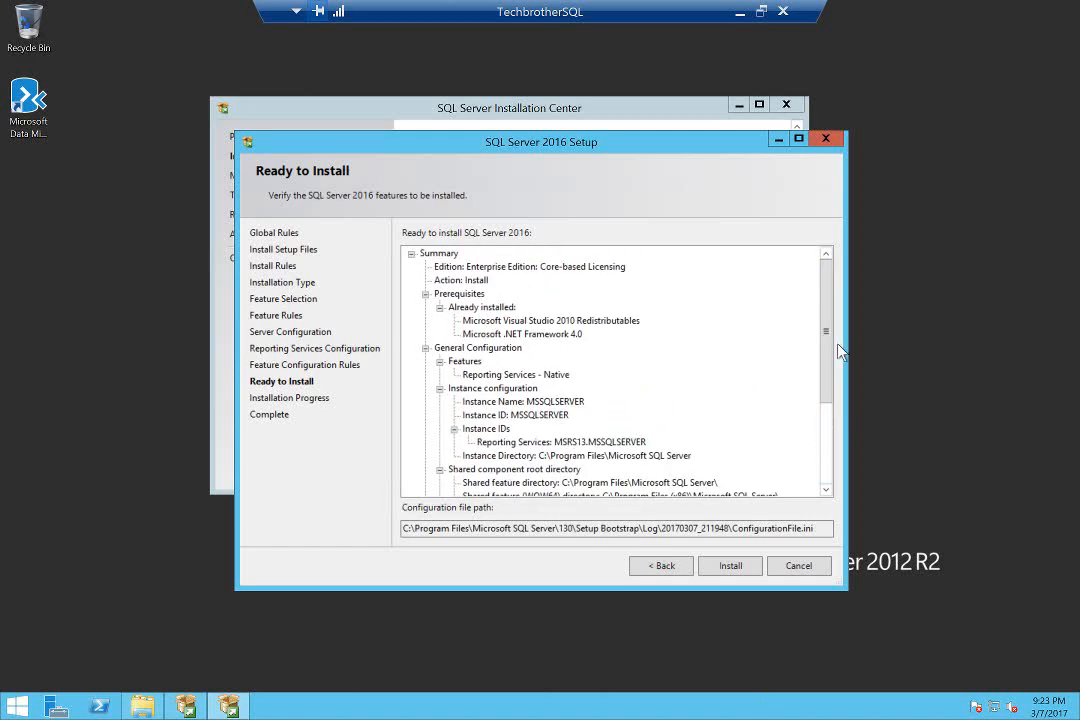
left_click(740, 569)
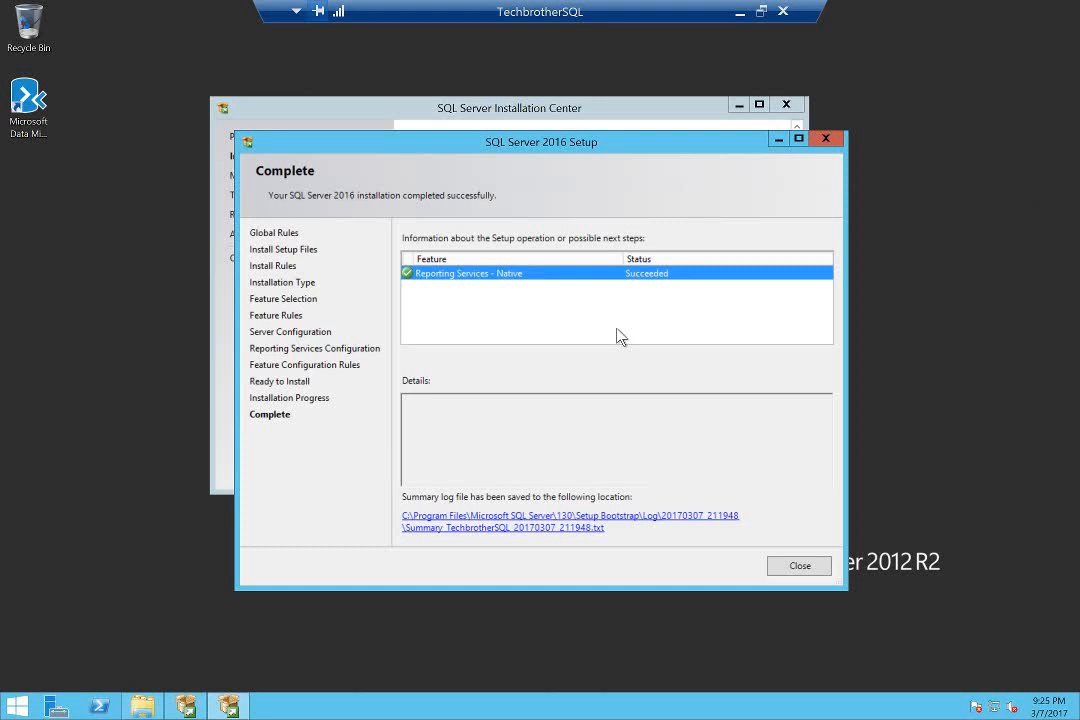
left_click(811, 568)
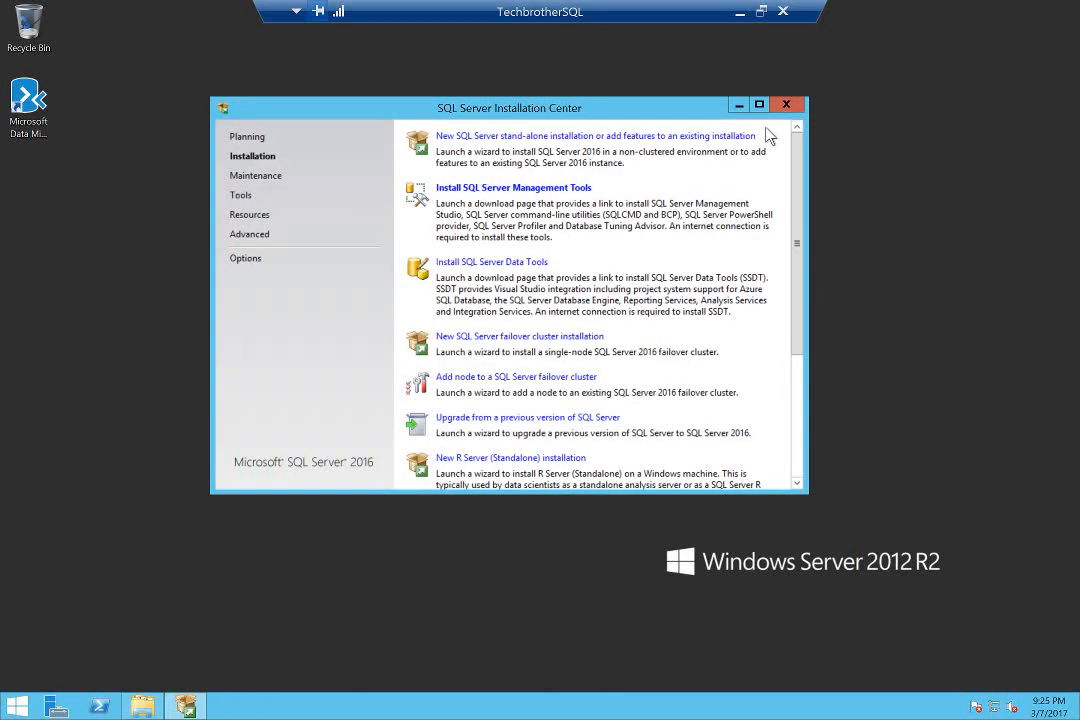
left_click(786, 104)
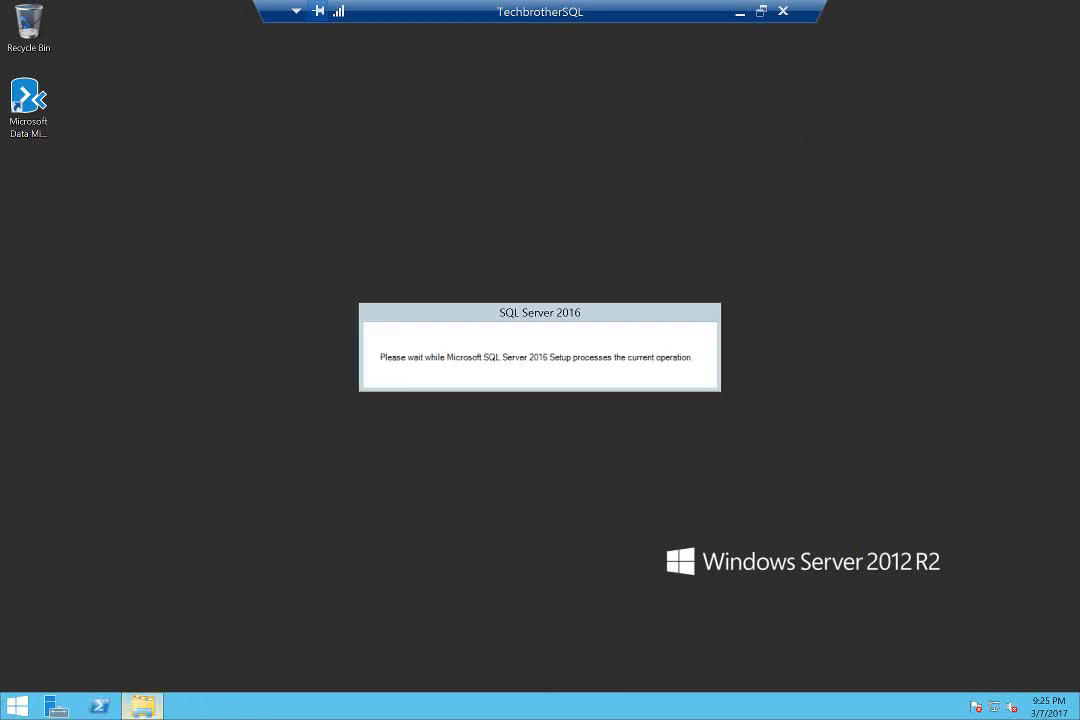
Step: Run the SQL Server 2016 Reporting Services Configuration Manager as administrator and connect to the MSSQLSERVER instance on TECHBROTHERSQL
left_click(8, 708)
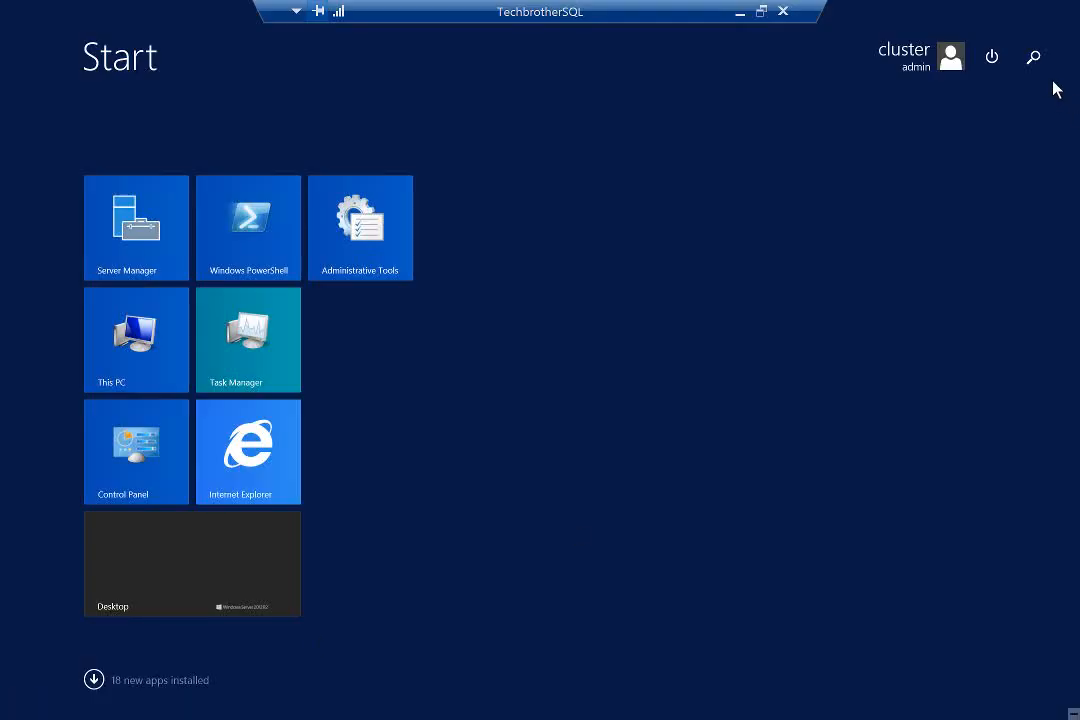
left_click(1032, 58)
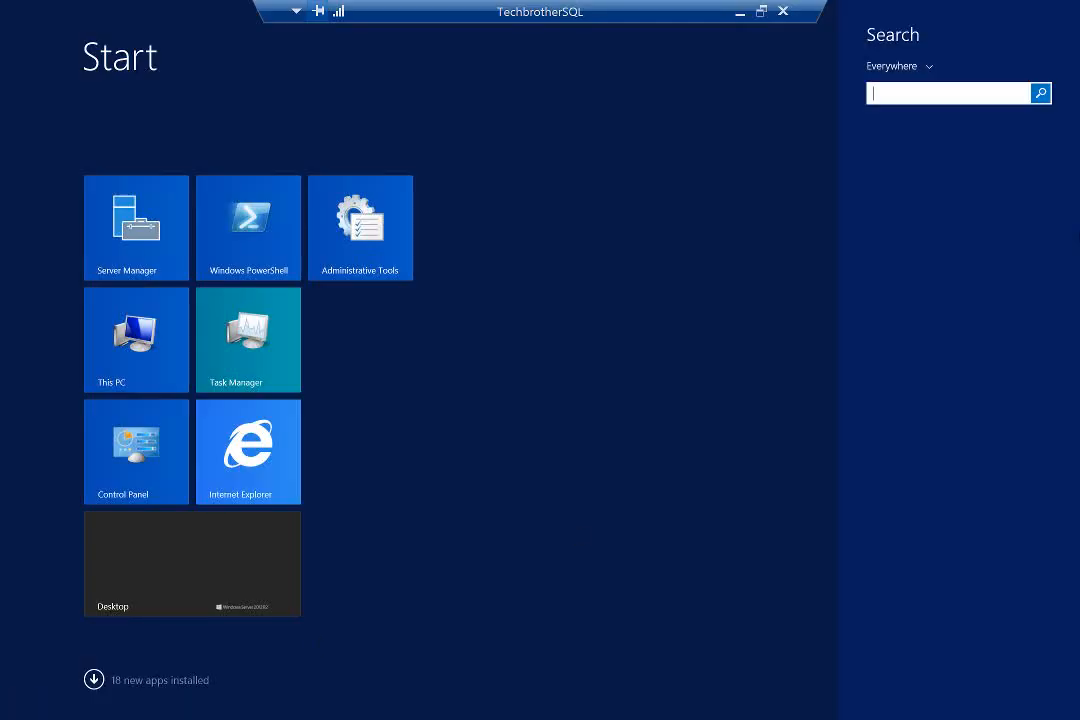
type("Configuration Manager")
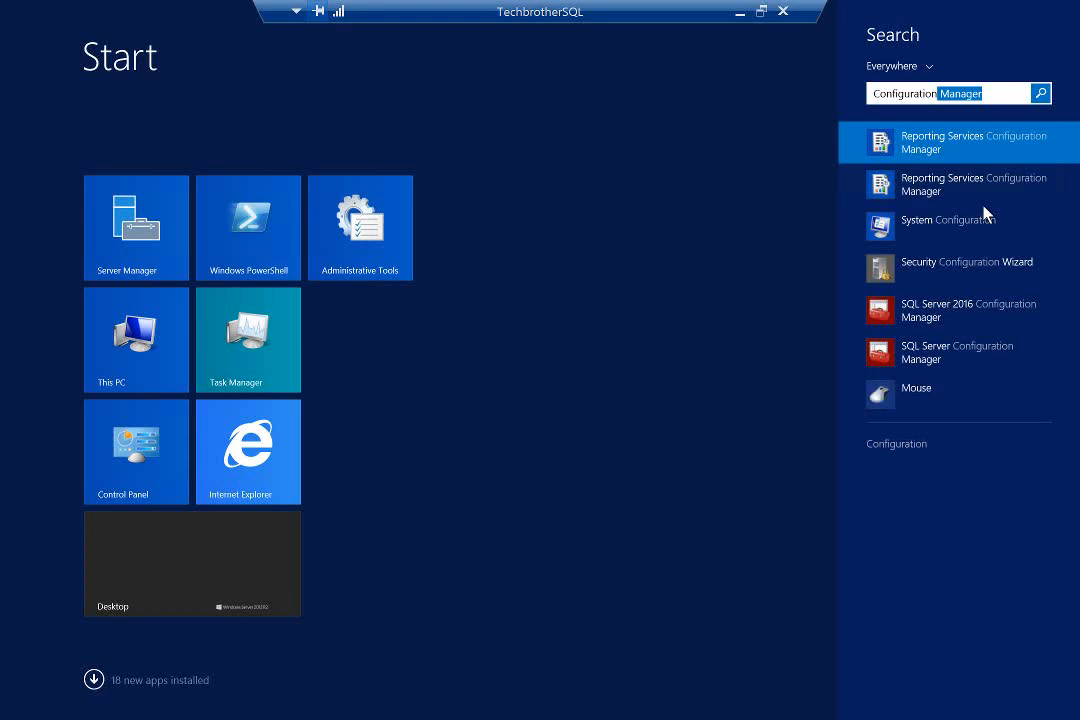
right_click(940, 196)
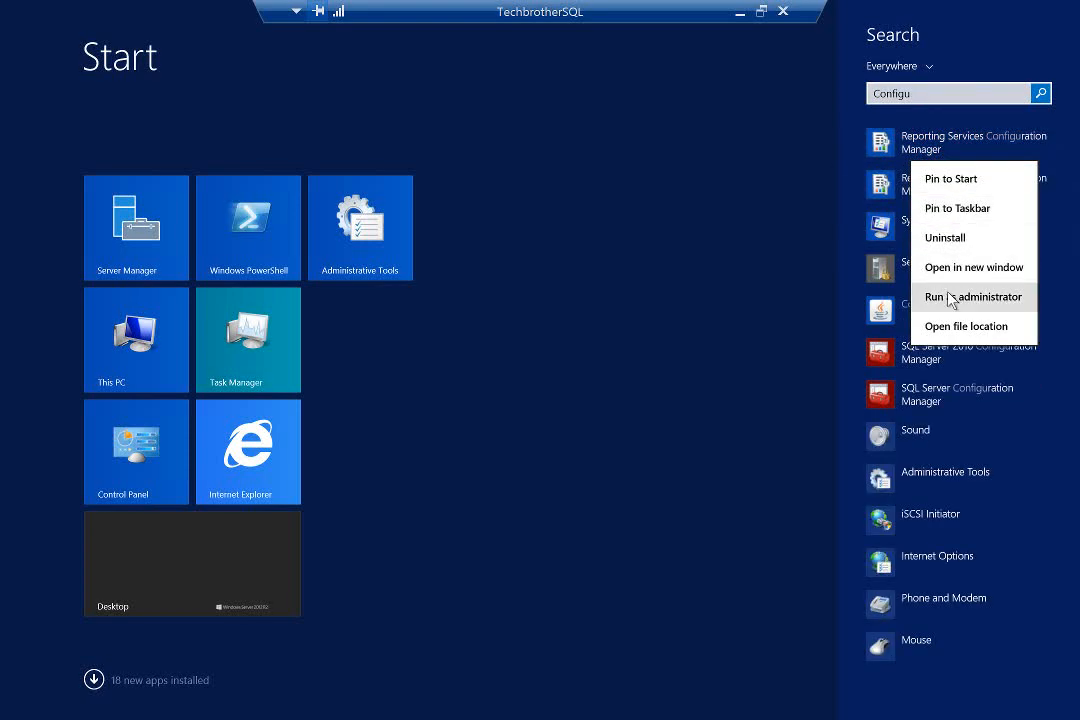
left_click(950, 297)
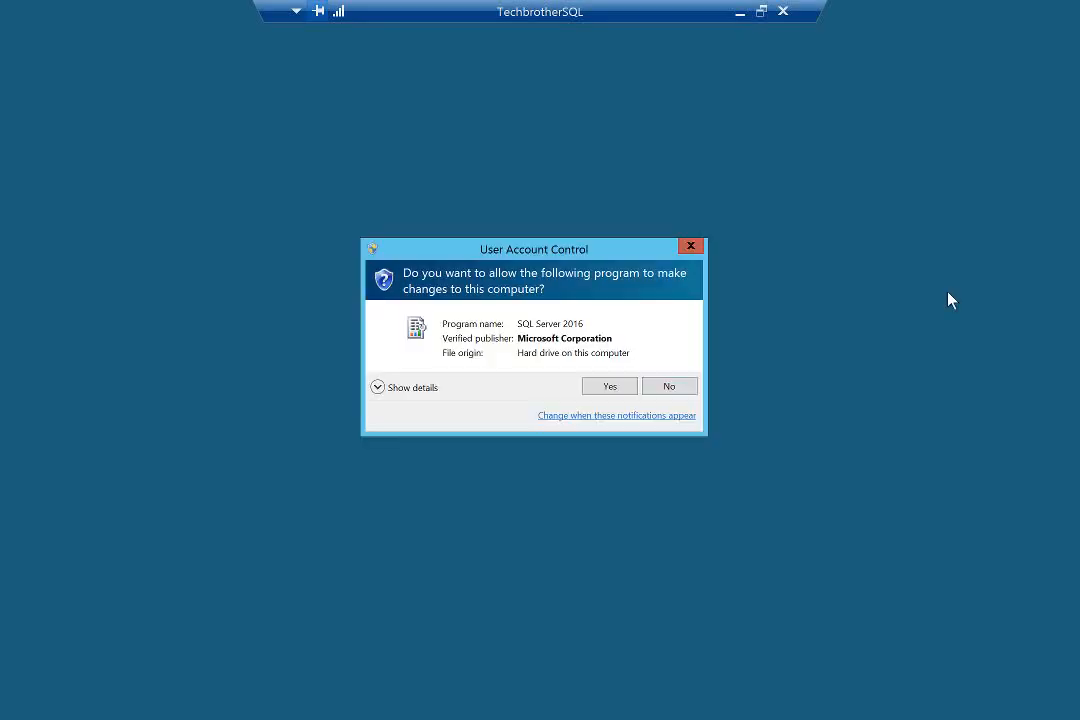
left_click(621, 385)
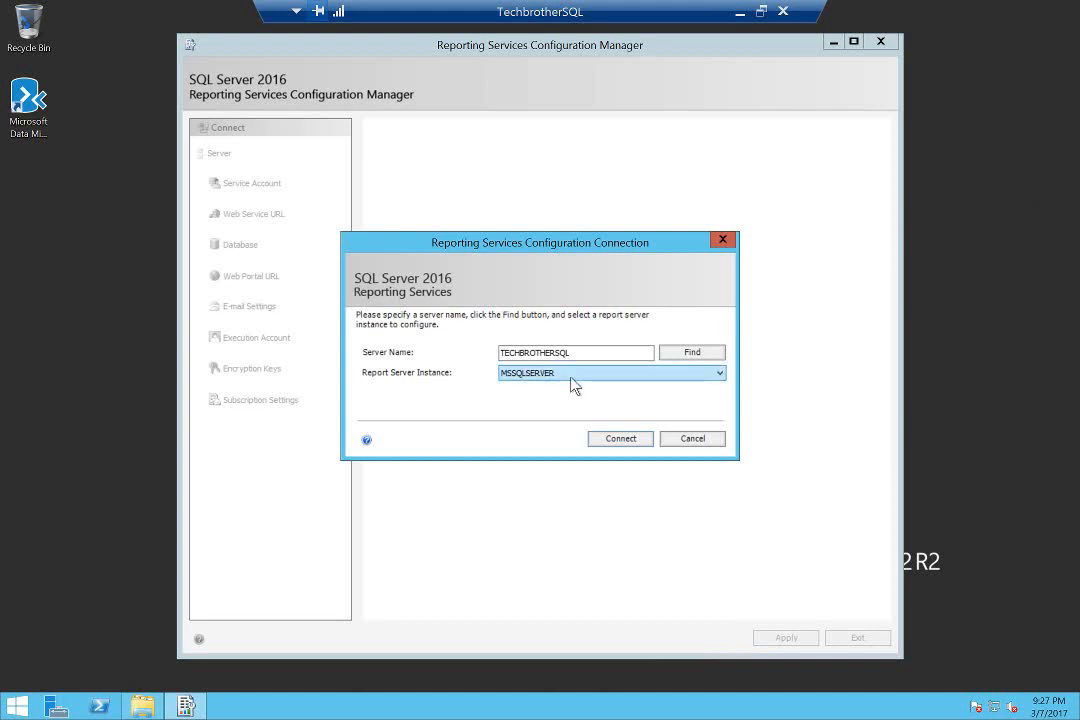
left_click(621, 439)
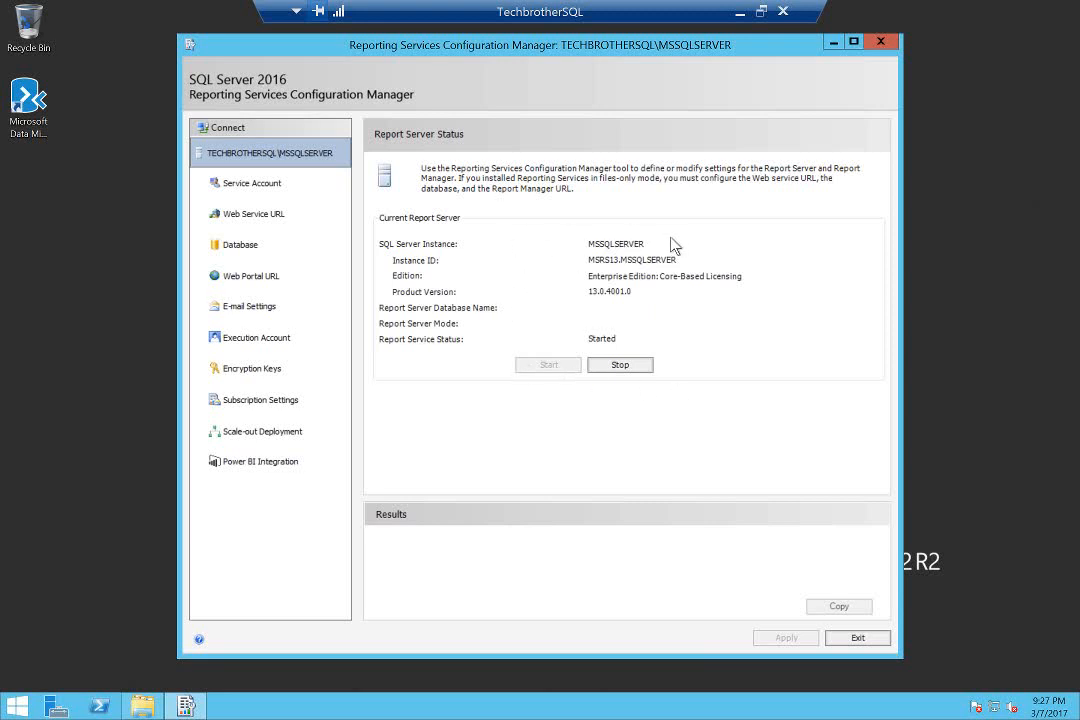
Step: Check the report server service account and apply the default Web Service URL settings with virtual directory ReportServer and TCP port 80
left_click(285, 186)
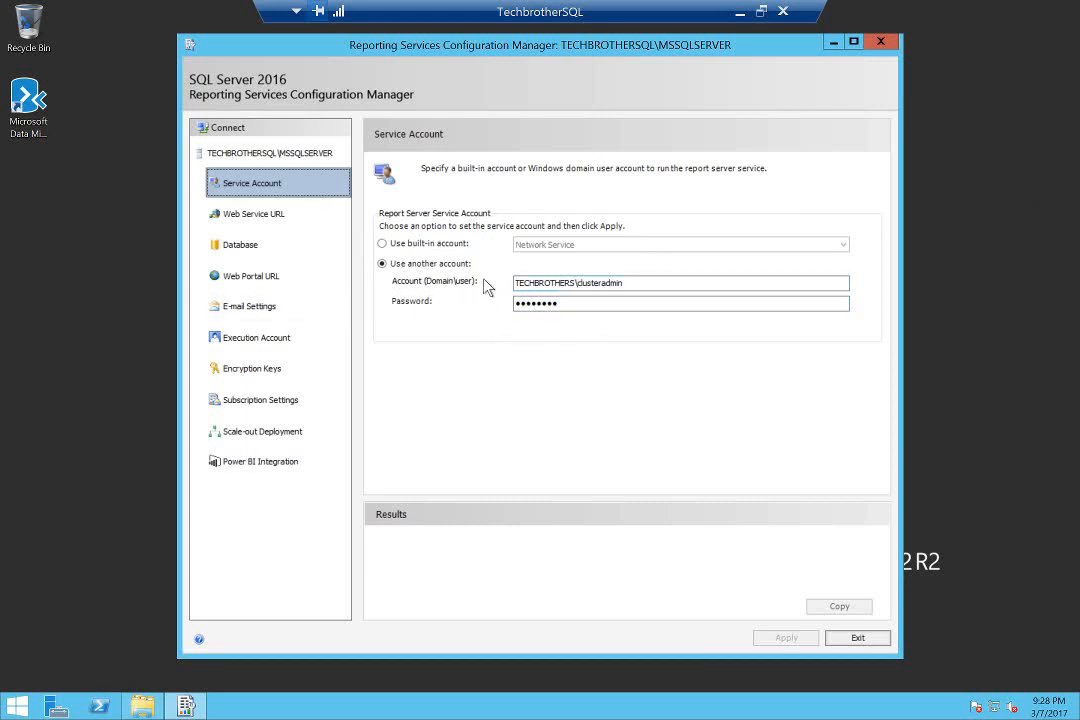
left_click(559, 304)
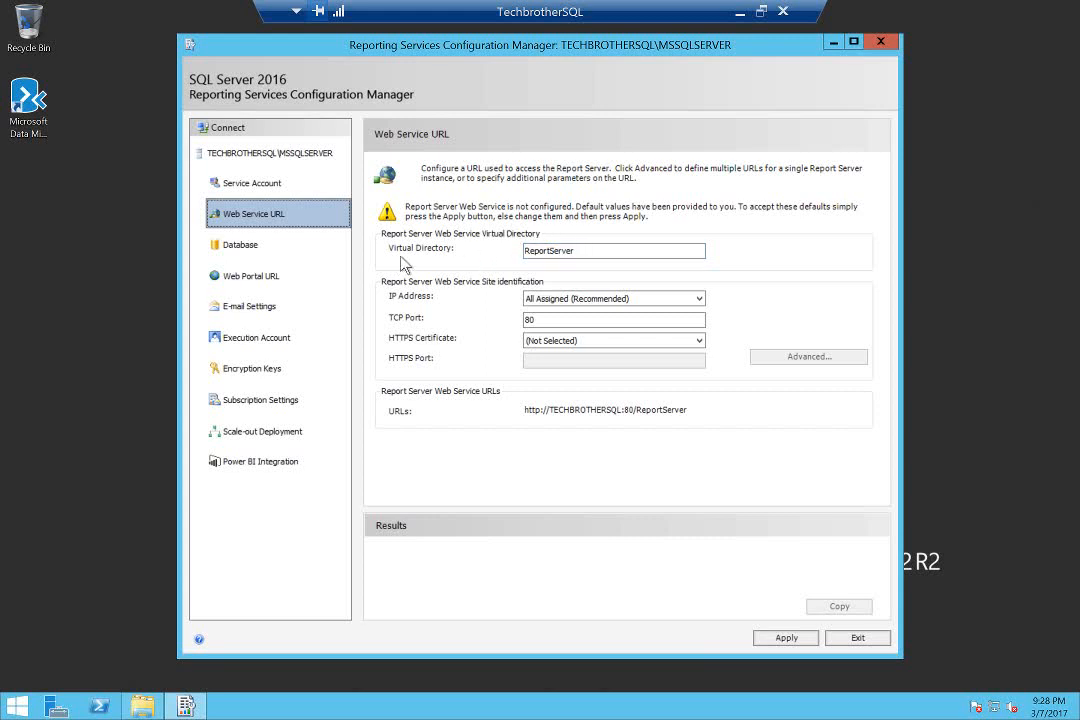
left_click(600, 251)
left_click(784, 639)
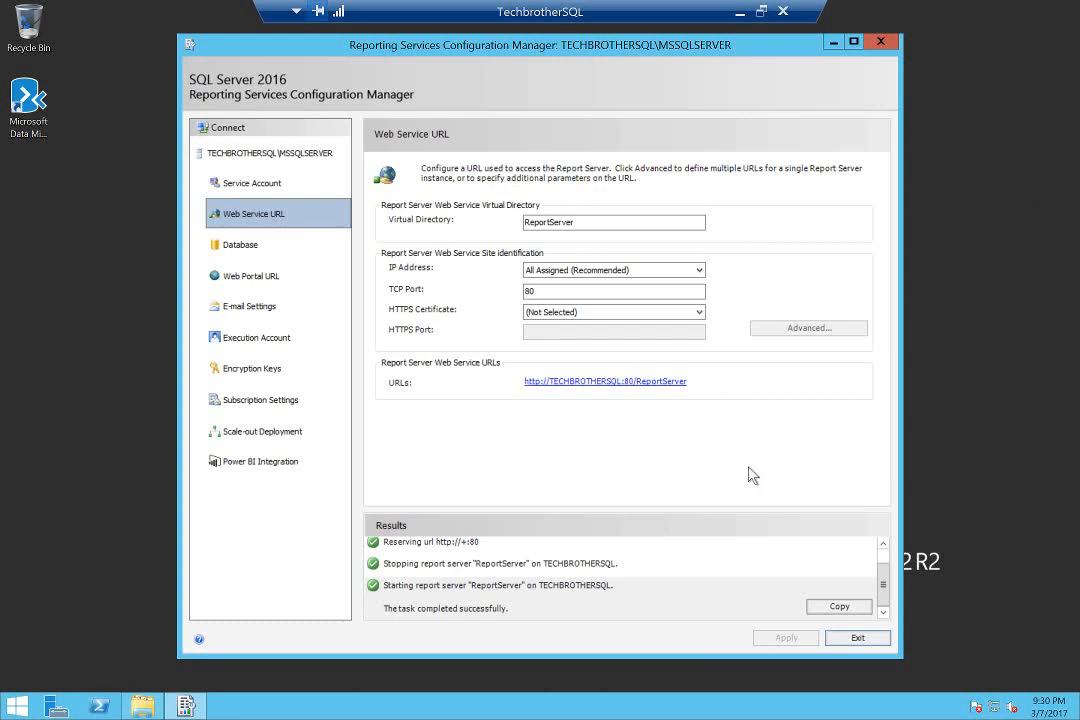
Step: Start changing the report server database and choose to create a new report server database
left_click(260, 256)
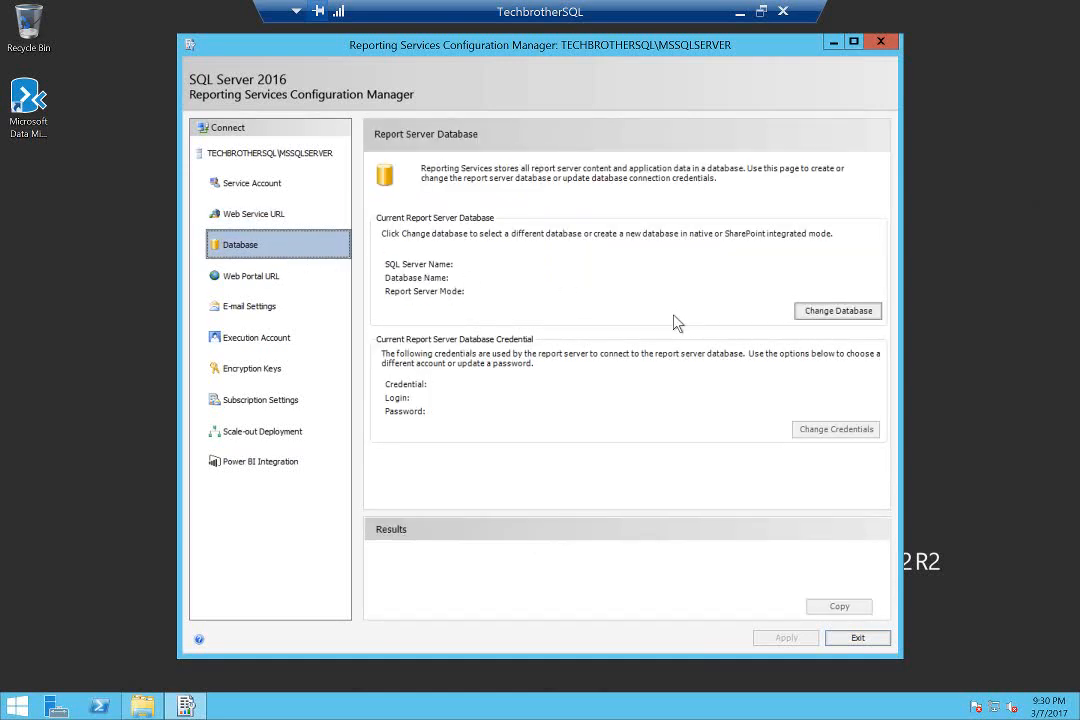
left_click(838, 311)
left_click(852, 316)
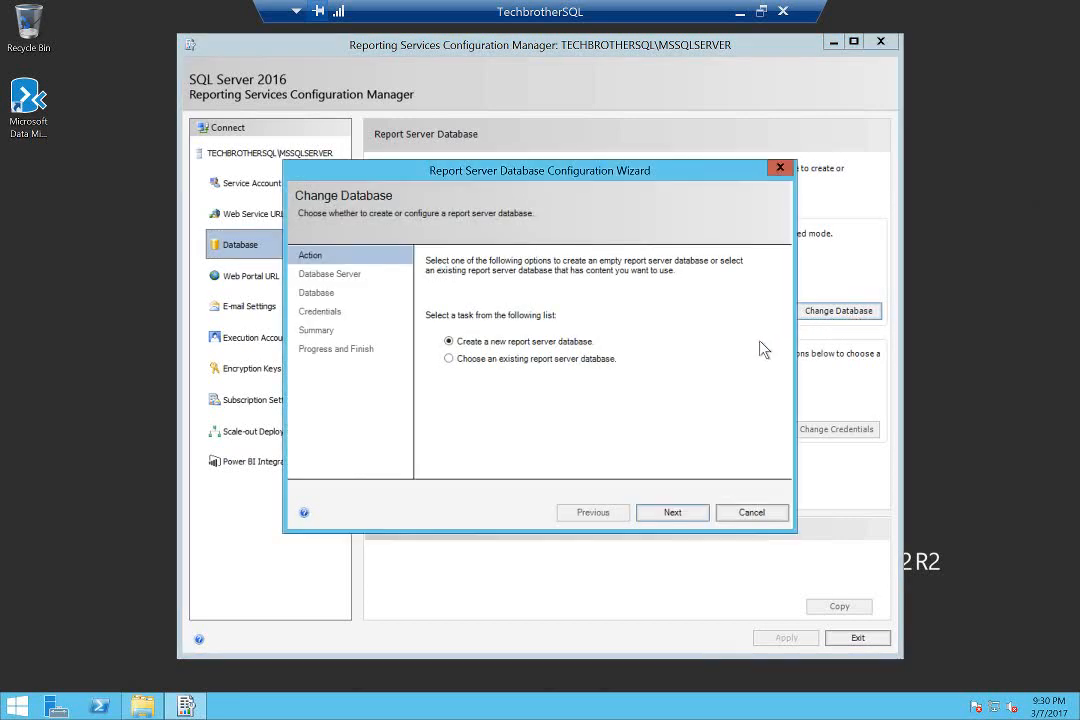
left_click_drag(624, 174, 821, 121)
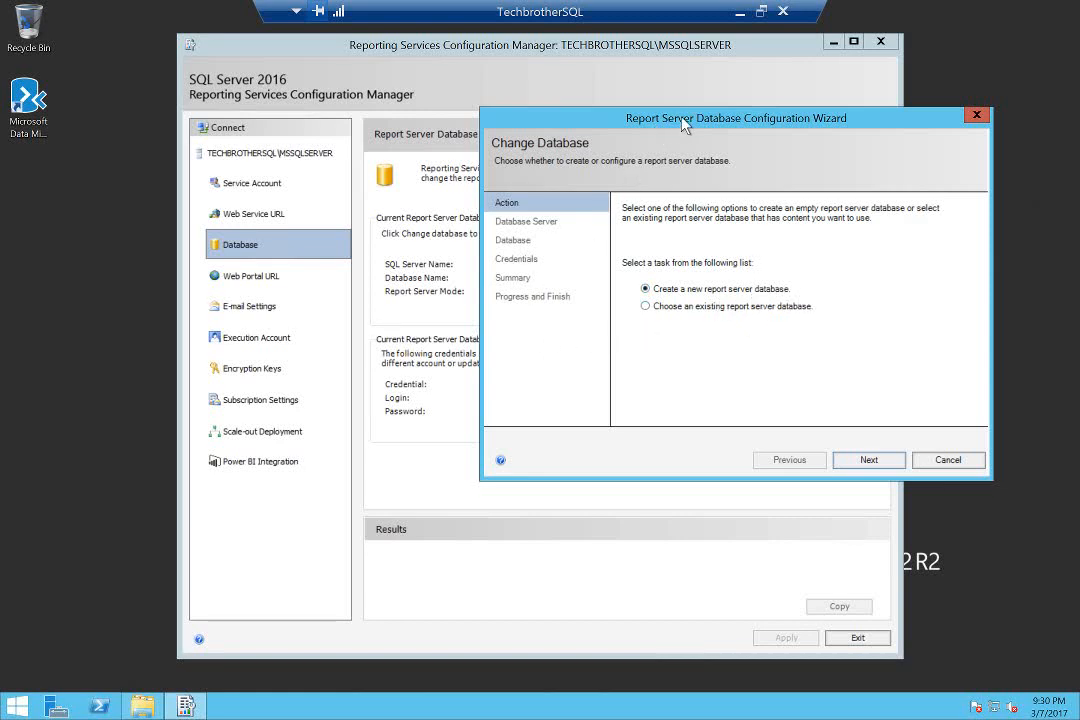
left_click_drag(683, 122, 664, 102)
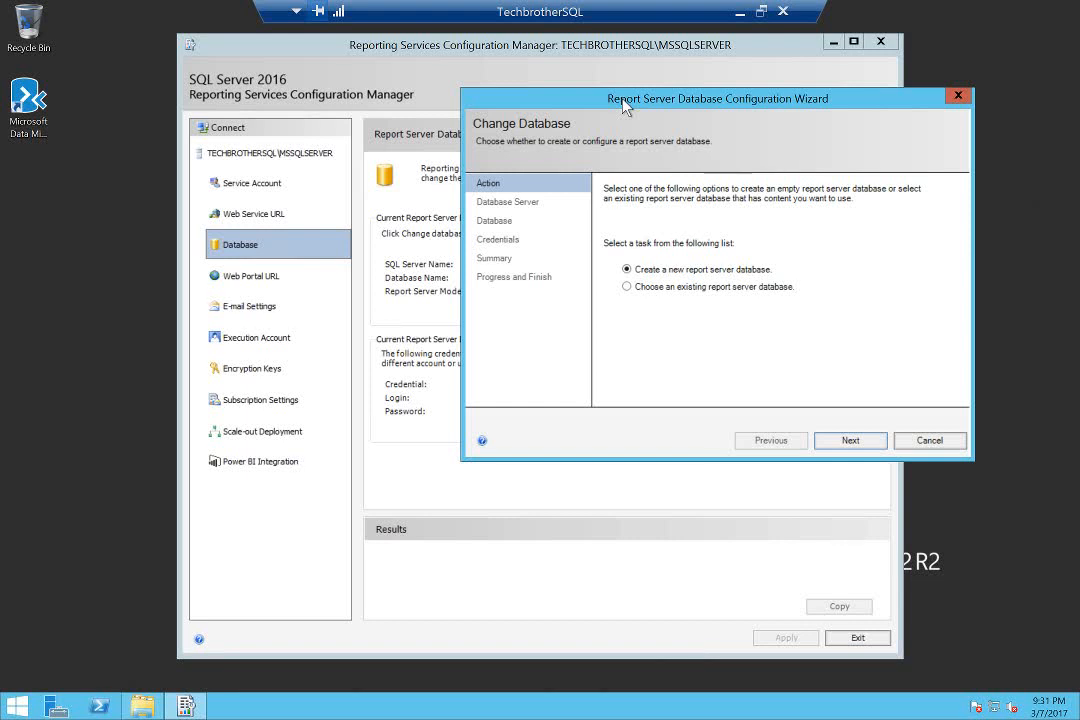
left_click(851, 441)
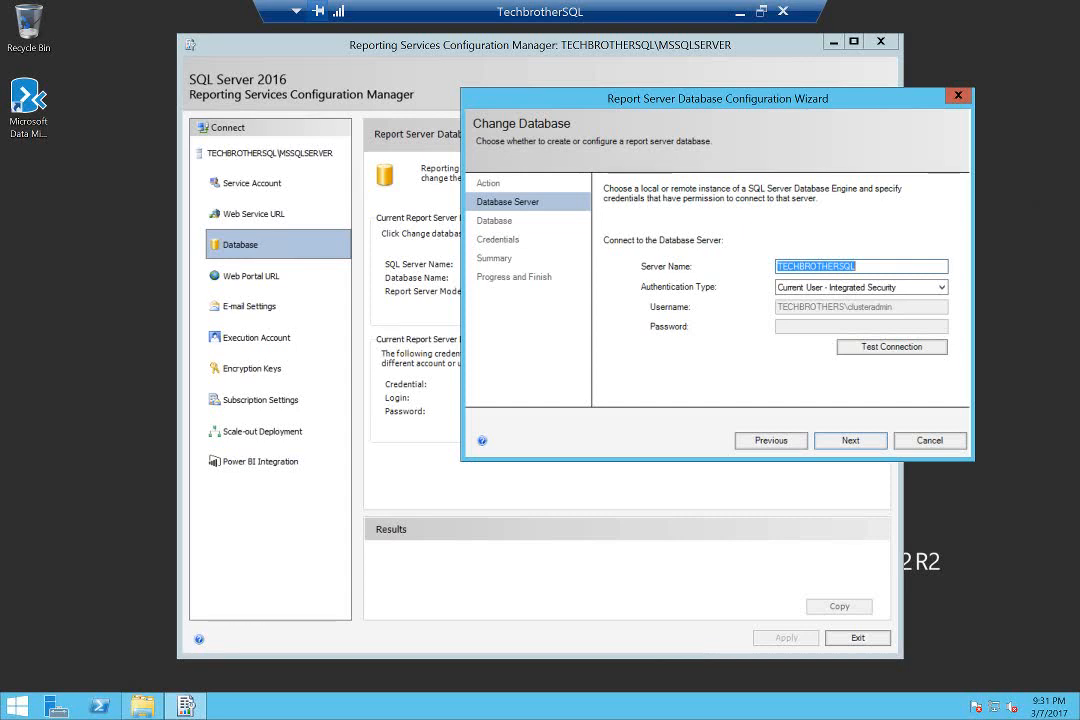
Step: Test the connection to database server TECHBROTHERSQL with Current User - Integrated Security and continue to the database settings
left_click(858, 267)
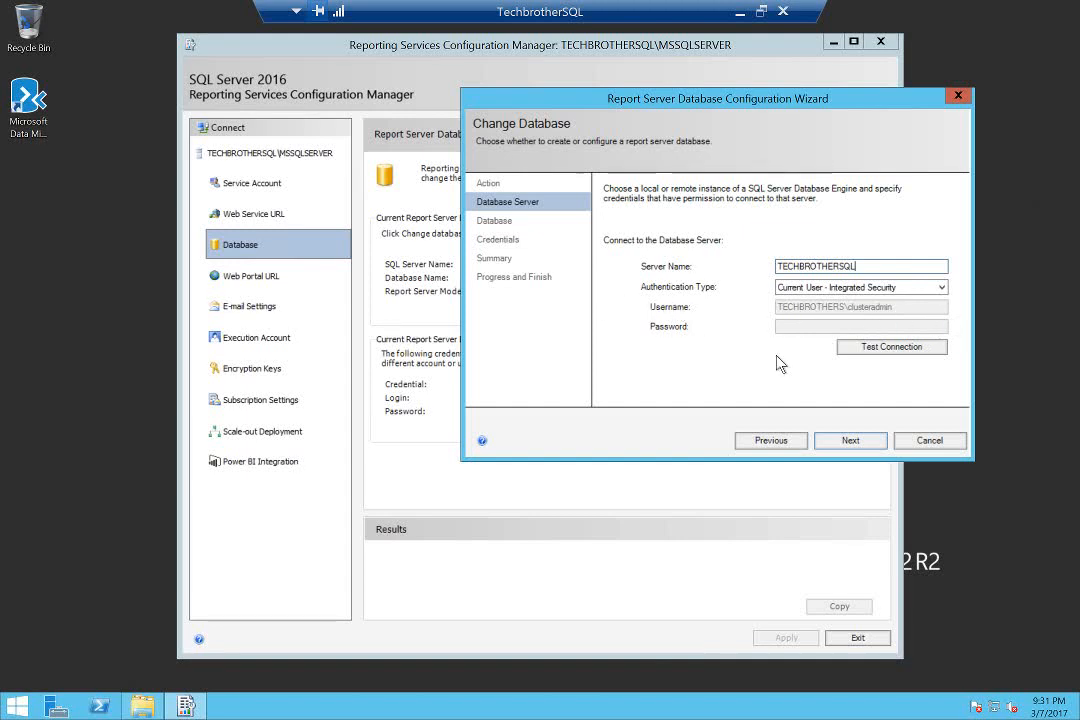
left_click(880, 350)
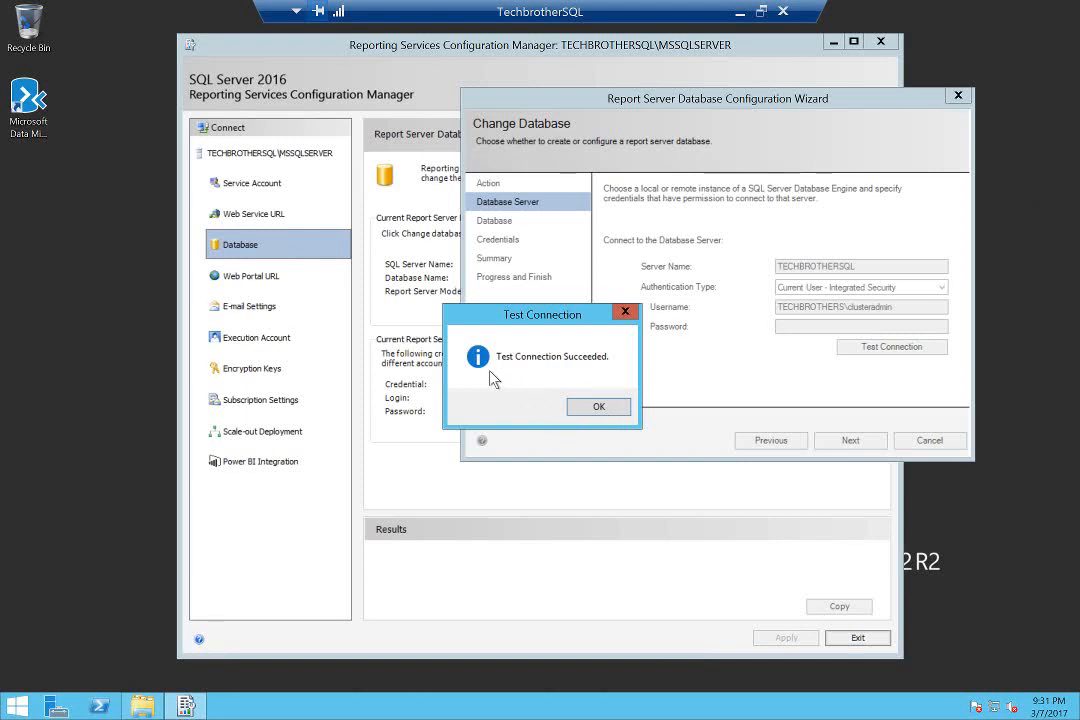
left_click(598, 406)
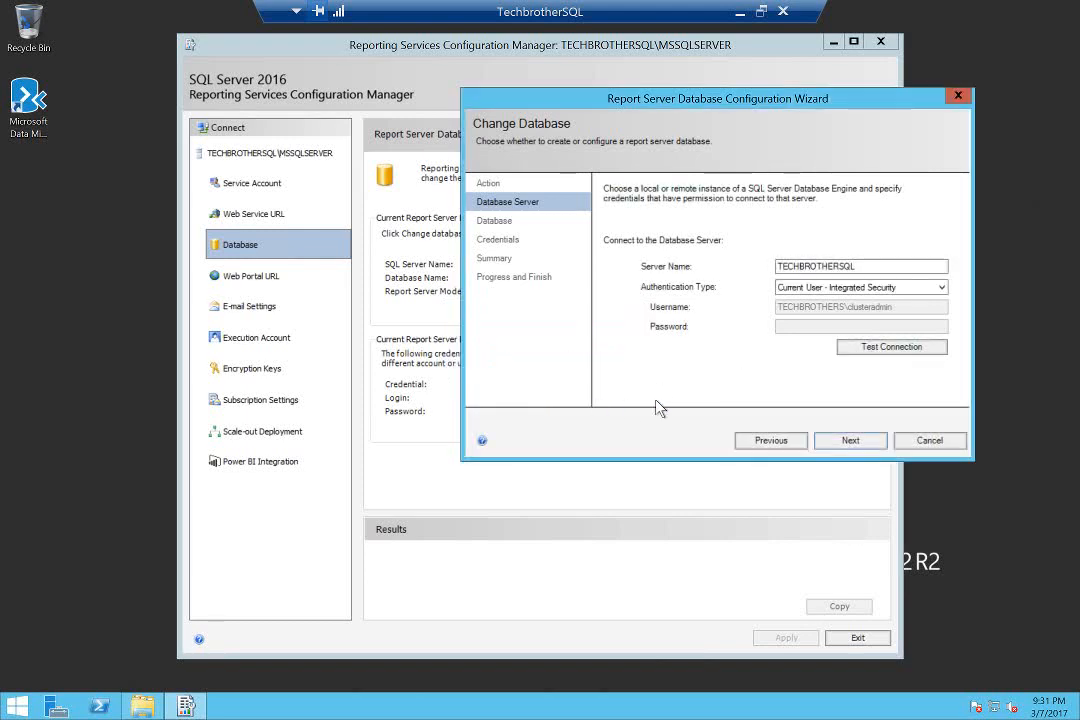
left_click(870, 450)
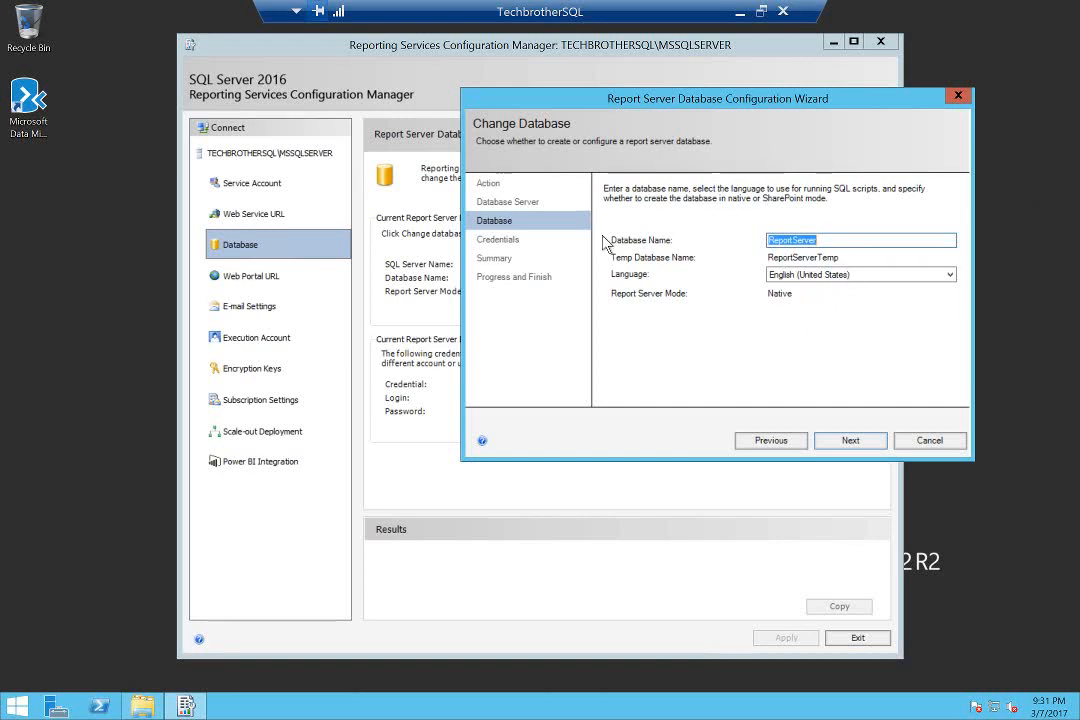
Step: Create the native-mode database ReportServer with language English (United States) and Service Credentials, and finish the wizard
left_click(852, 439)
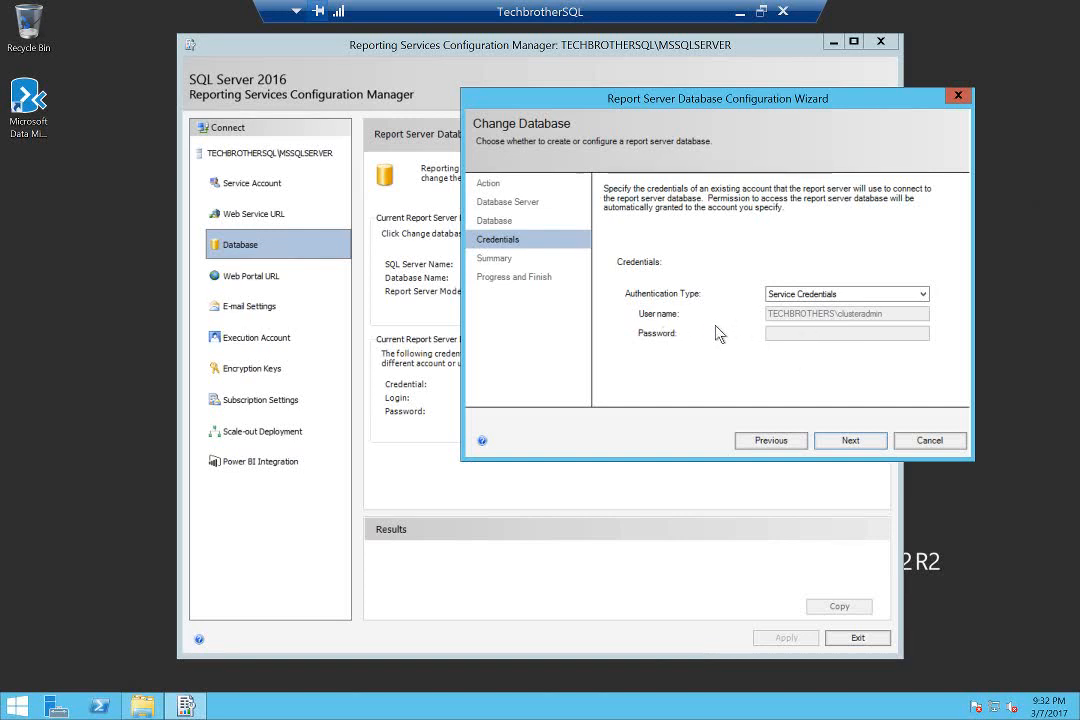
left_click(799, 295)
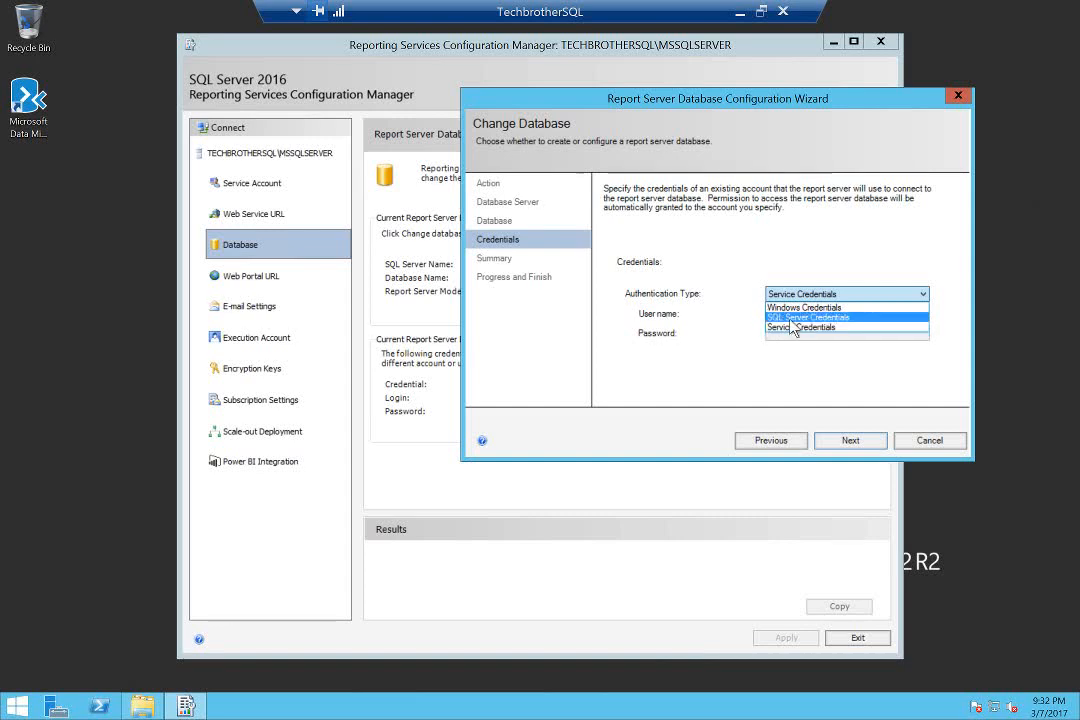
left_click(712, 244)
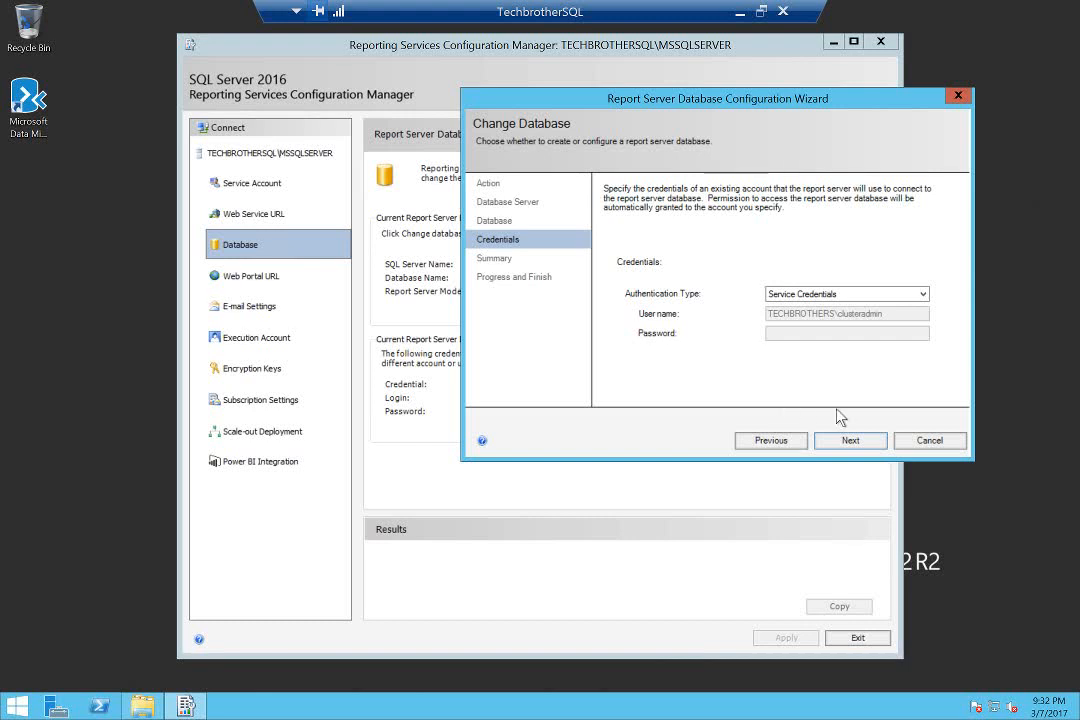
left_click(840, 440)
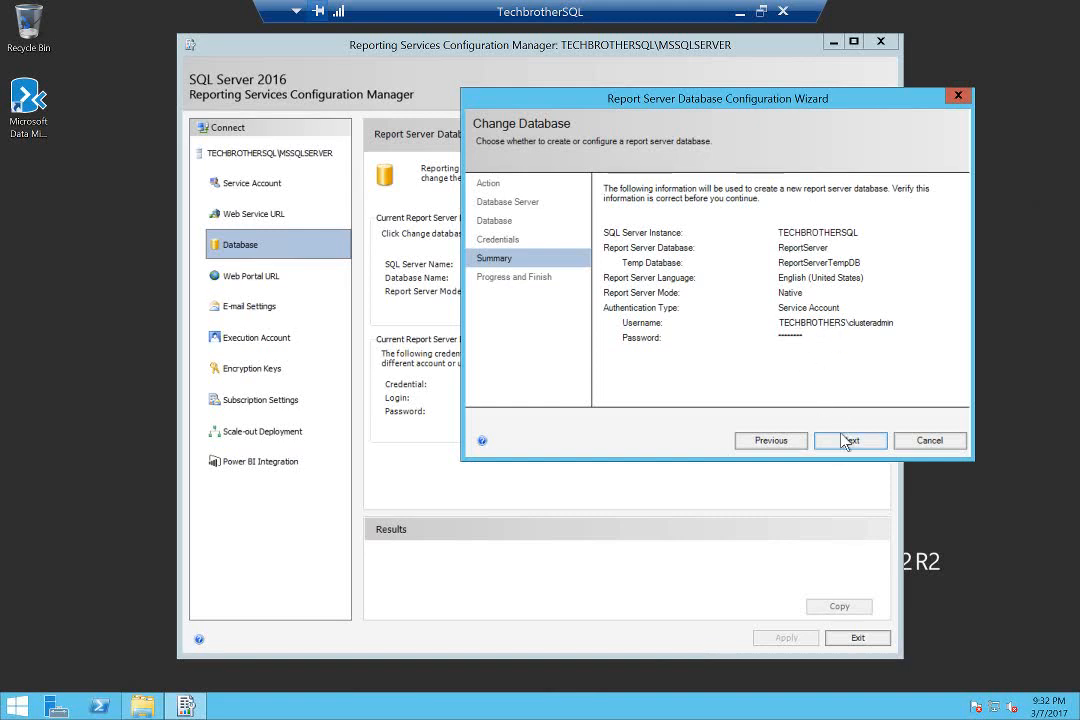
left_click(845, 441)
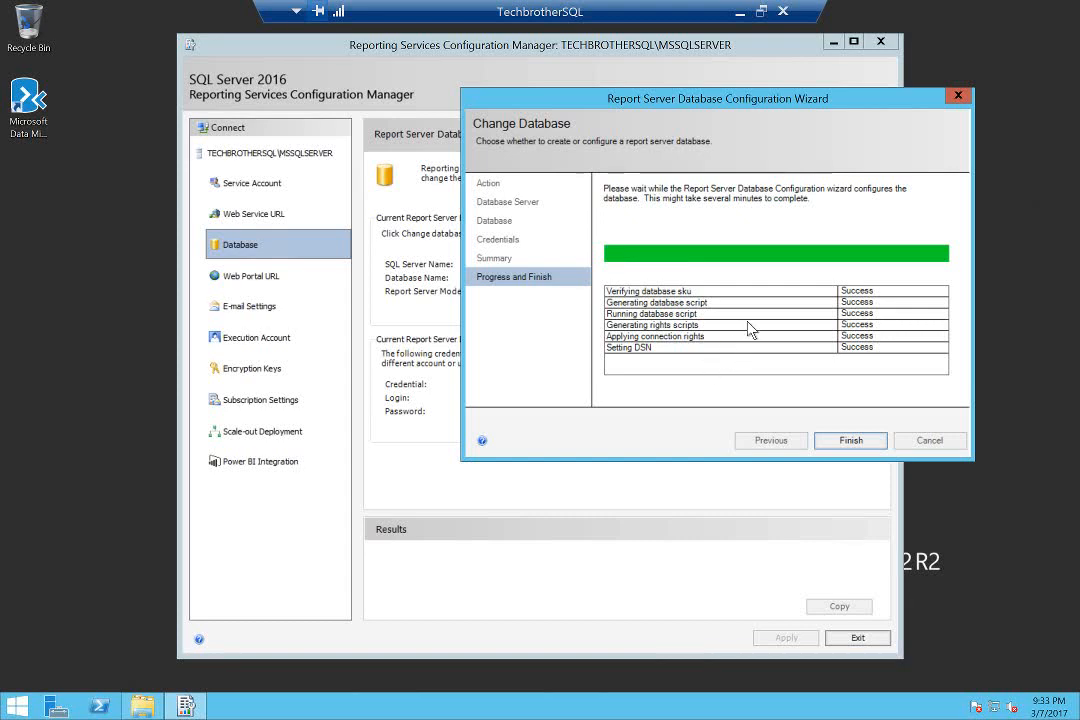
left_click(852, 441)
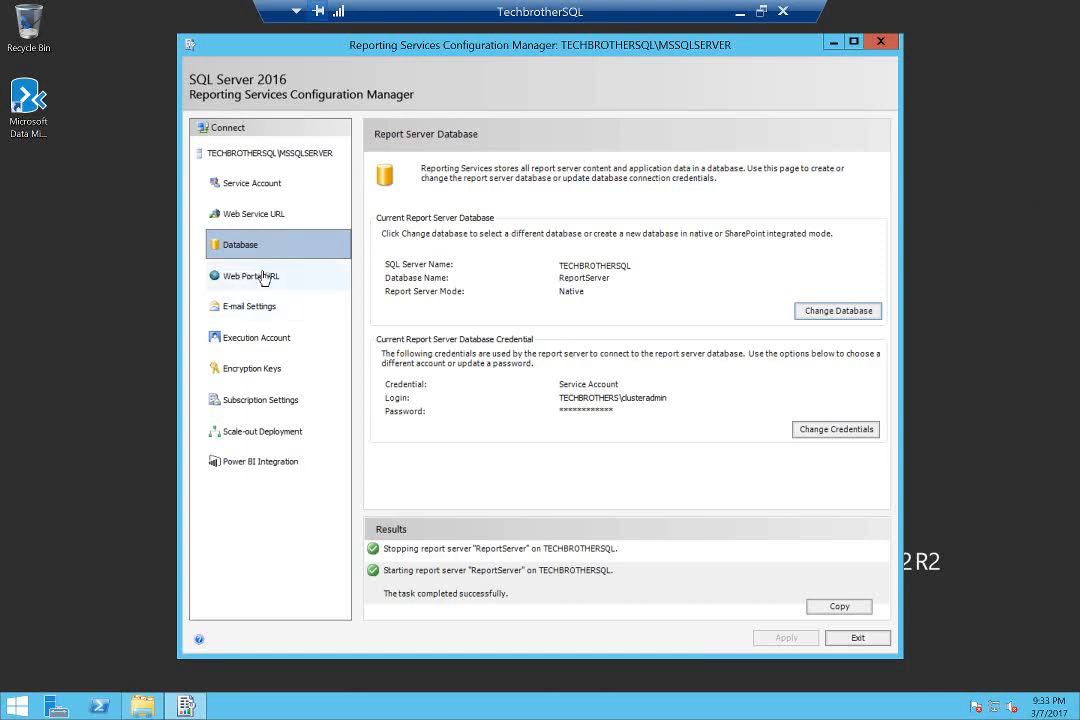
Step: Apply the default Web Portal URL settings with virtual directory Reports
left_click(247, 284)
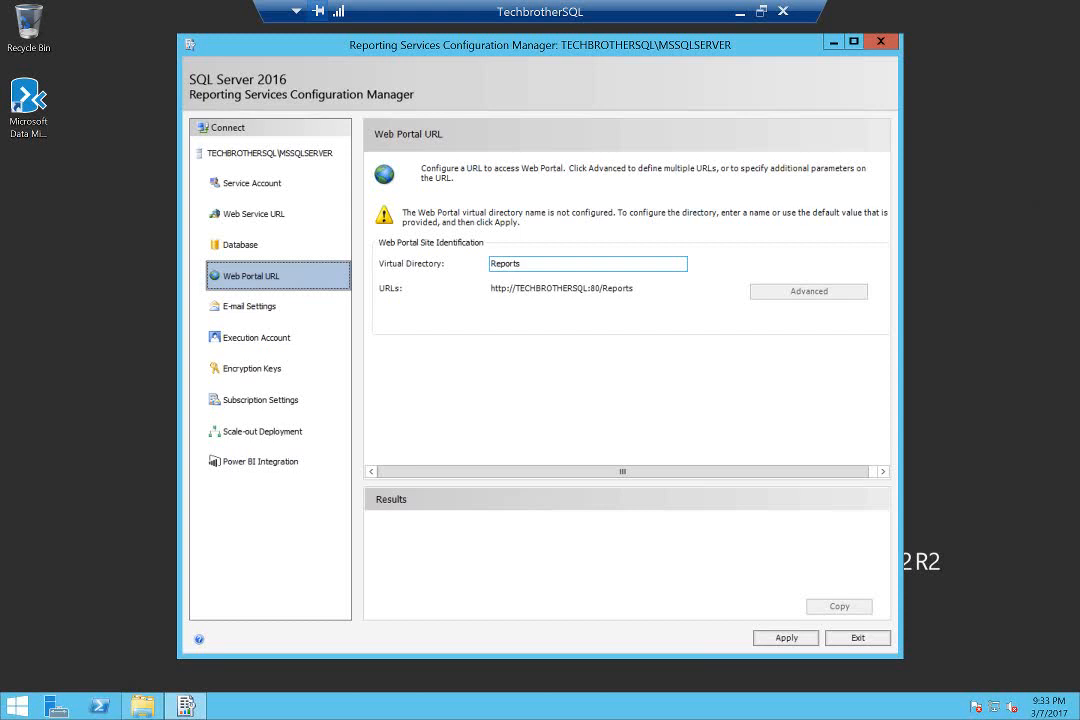
left_click(788, 638)
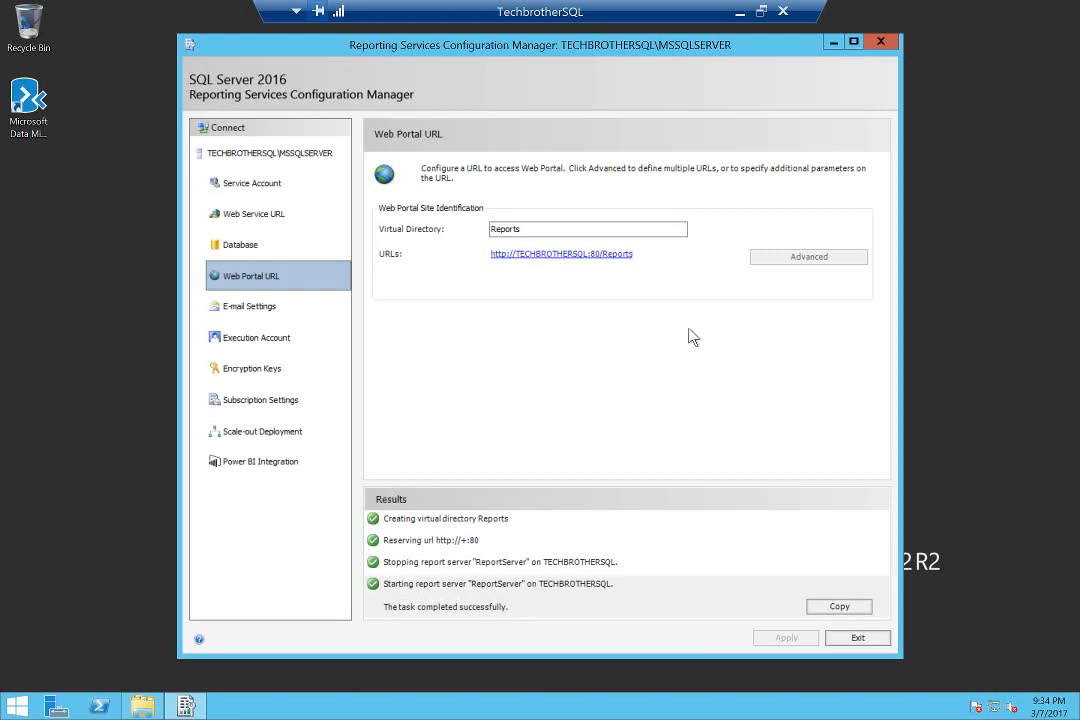
Step: Review the e-mail, execution account, encryption keys, subscription, scale-out deployment and Power BI integration settings
left_click(209, 311)
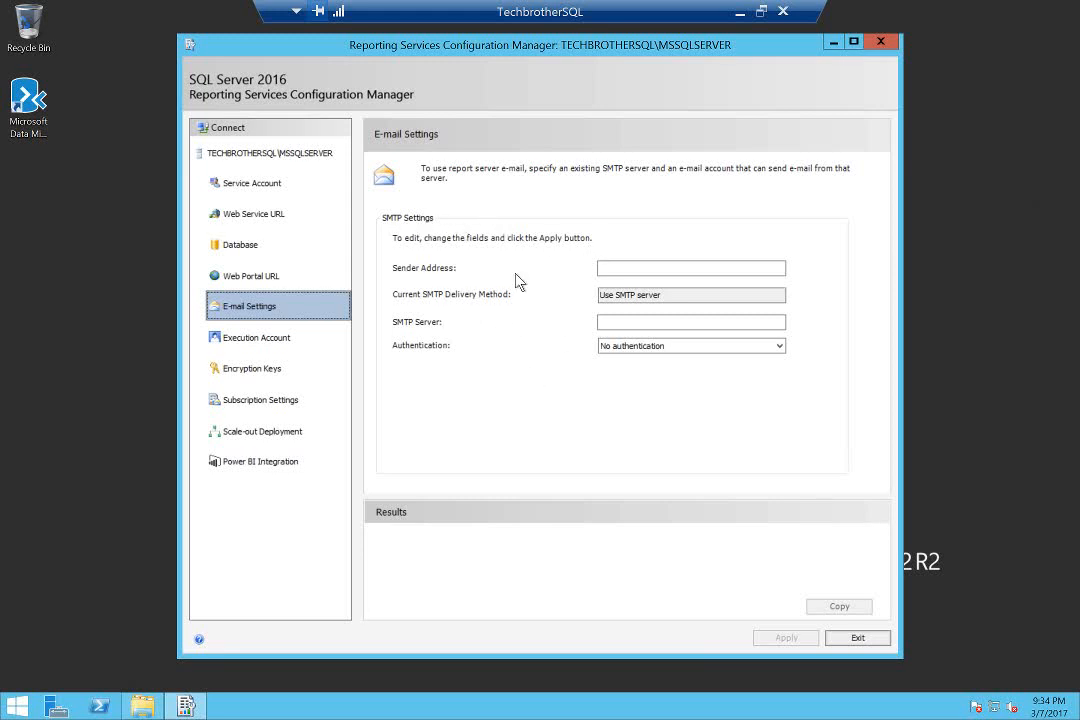
left_click(277, 344)
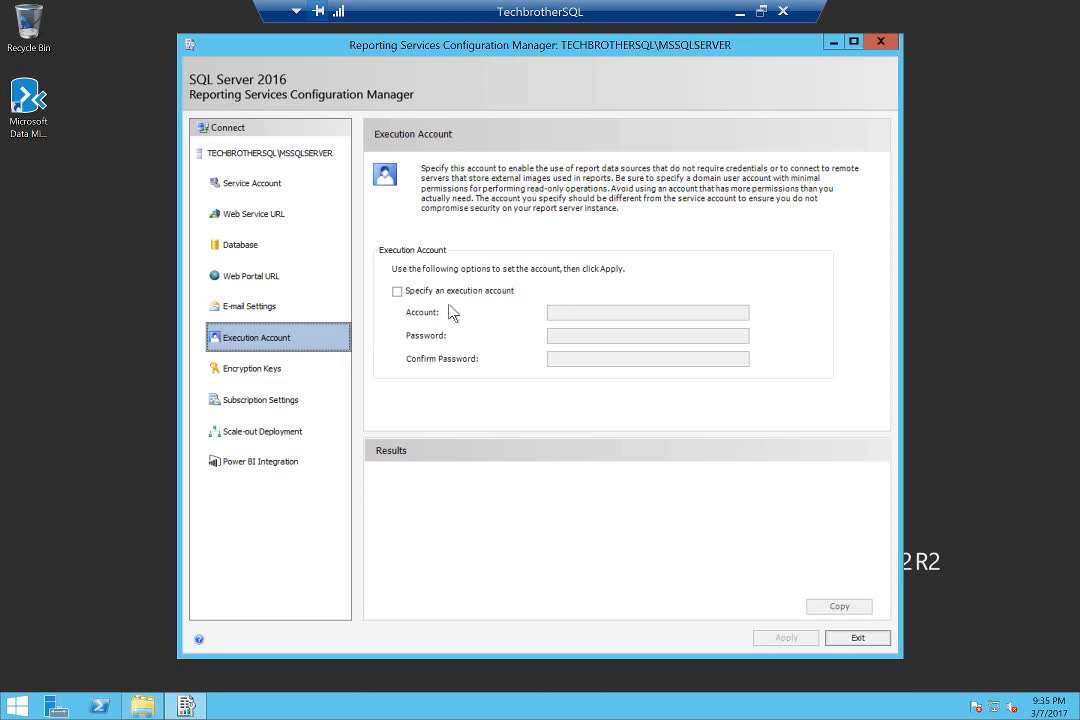
left_click(257, 370)
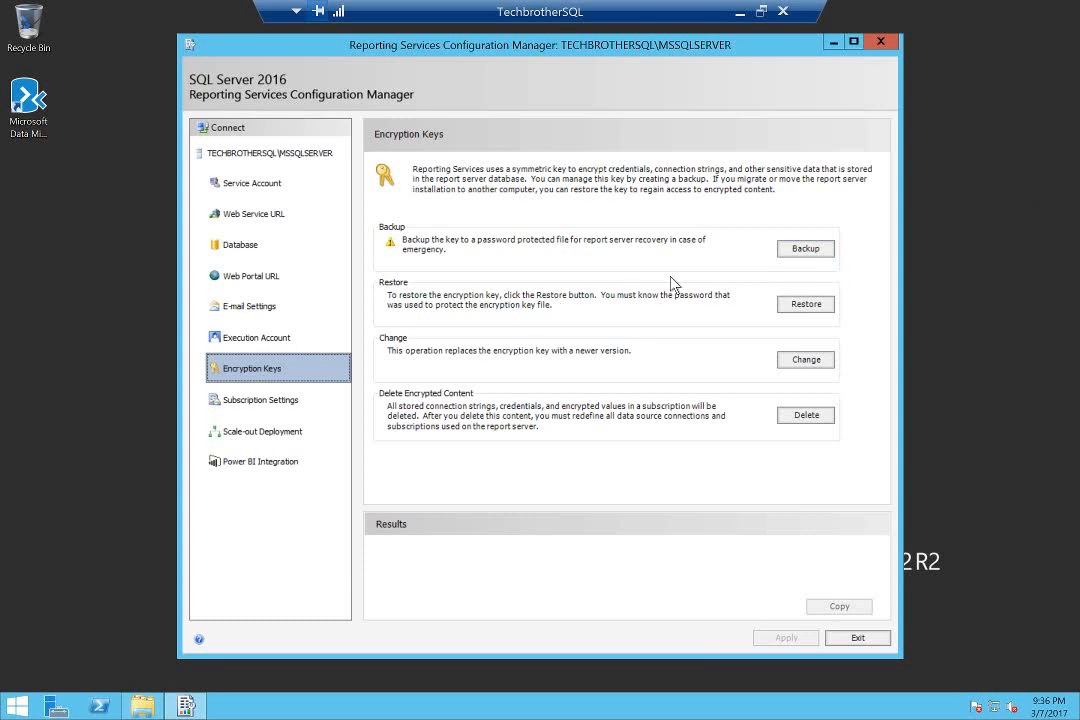
left_click(266, 404)
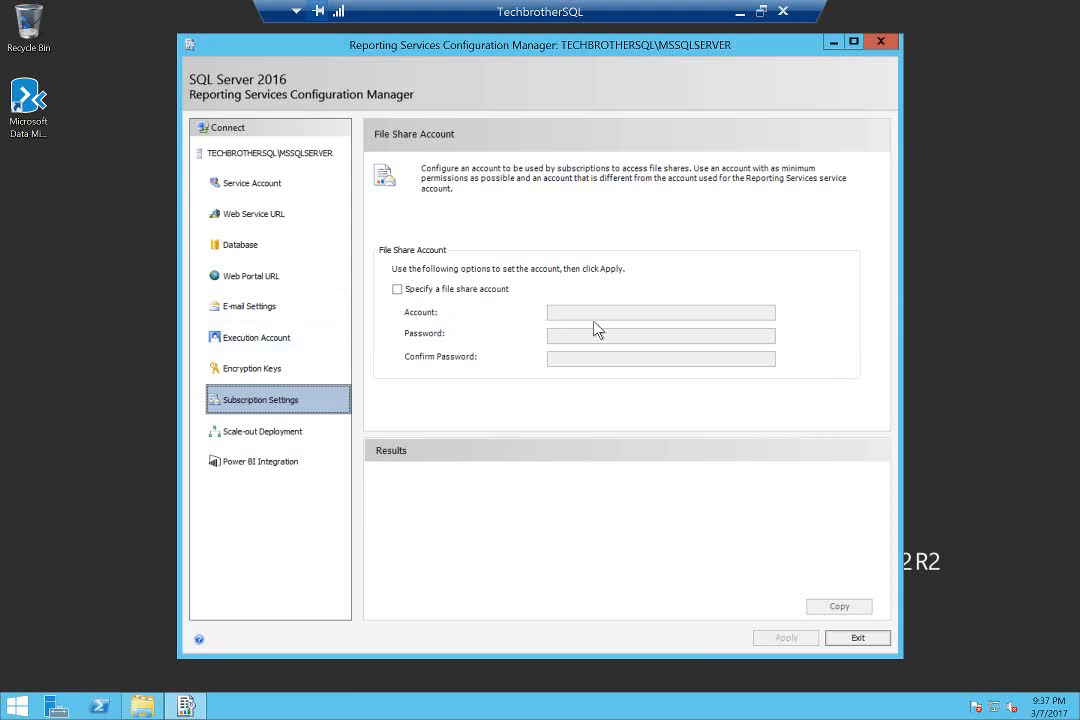
left_click(245, 435)
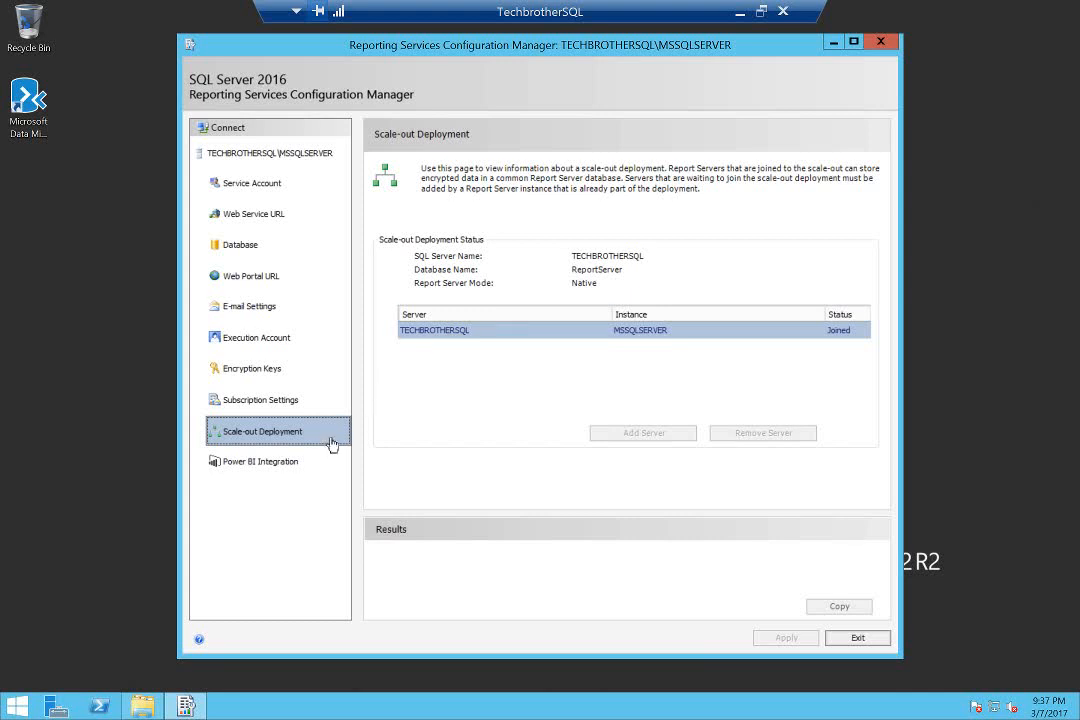
left_click(254, 461)
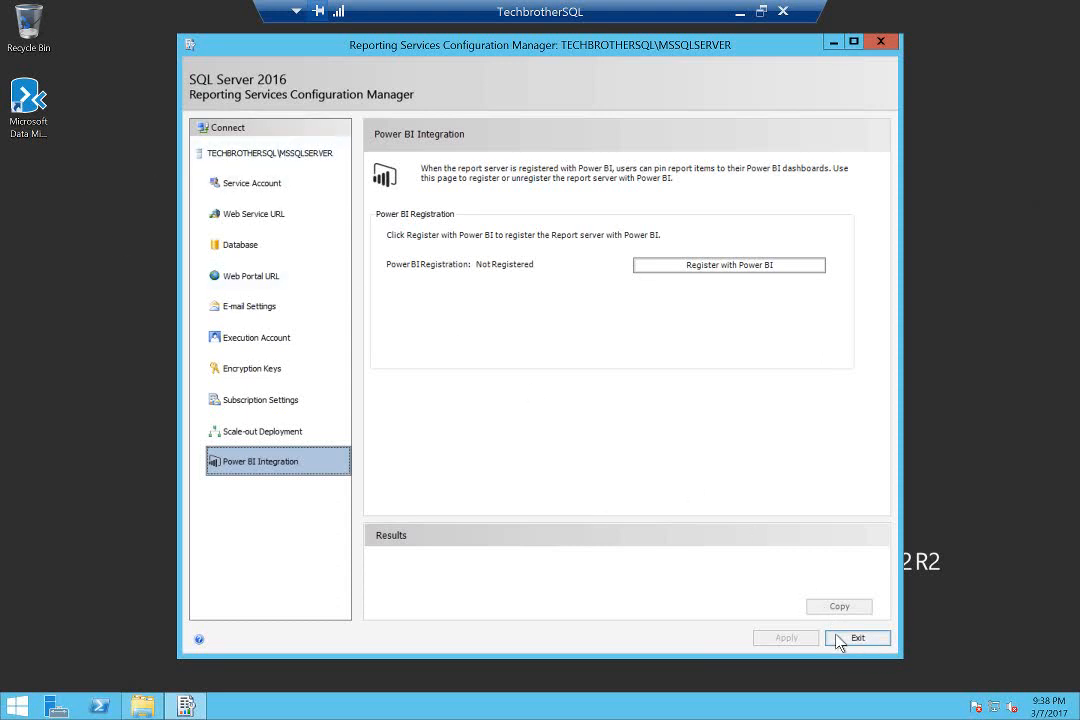
Step: Open the Report Server Web Service URL in the browser and exit the Reporting Services Configuration Manager
left_click(266, 215)
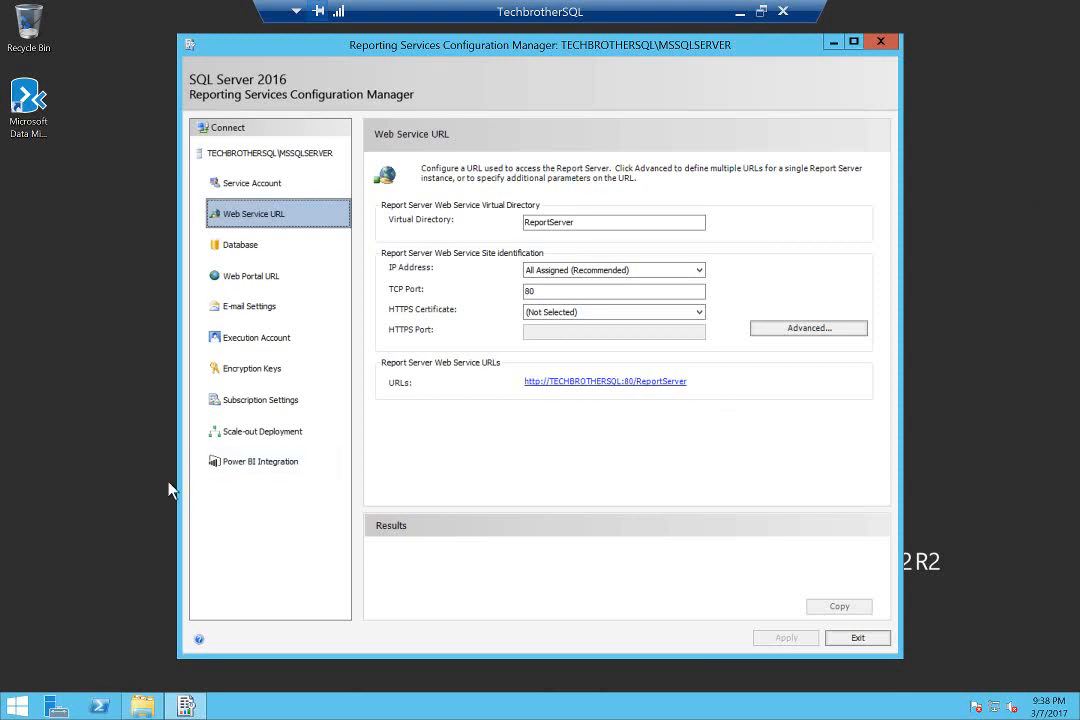
left_click(250, 463)
left_click(540, 384)
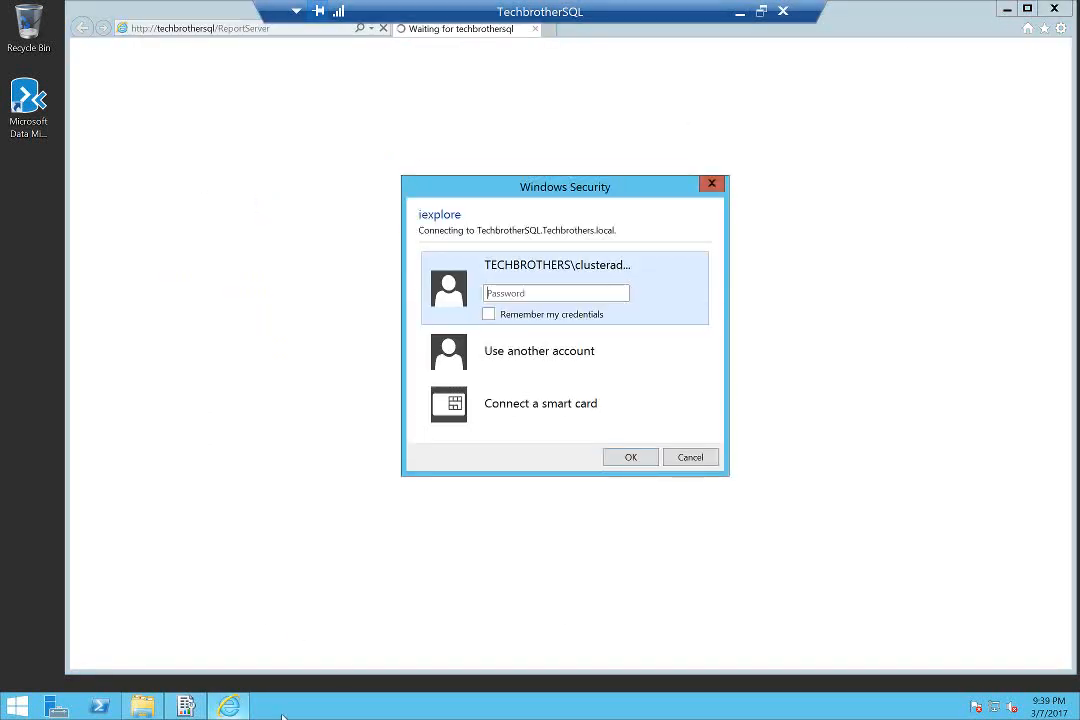
left_click(186, 706)
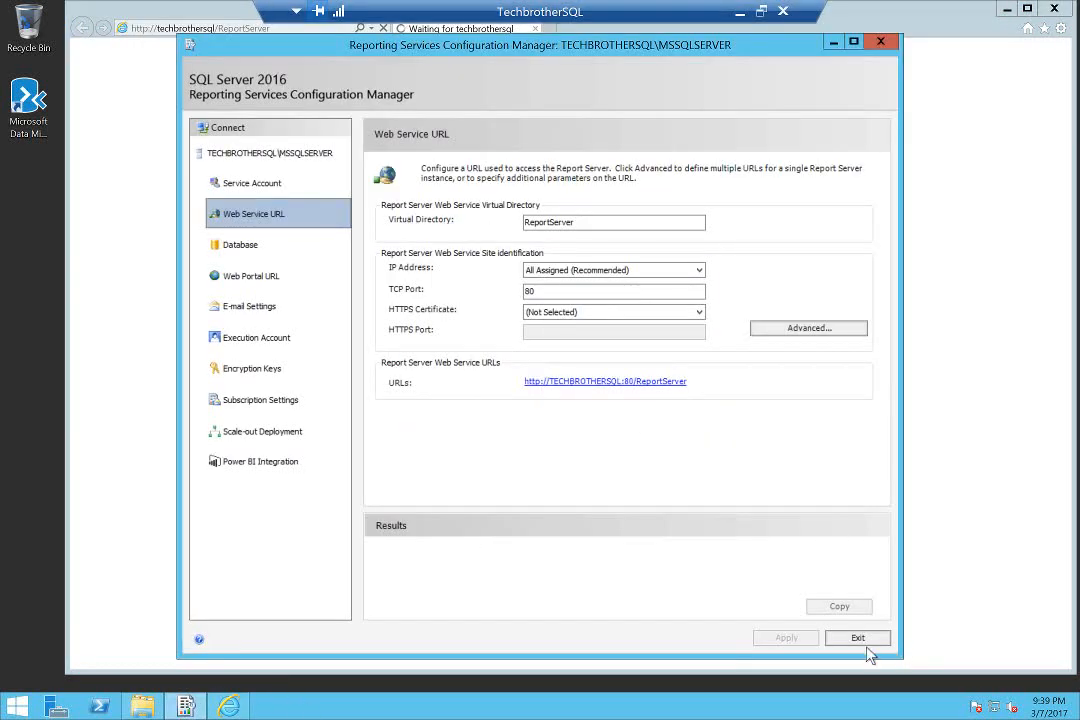
left_click(860, 639)
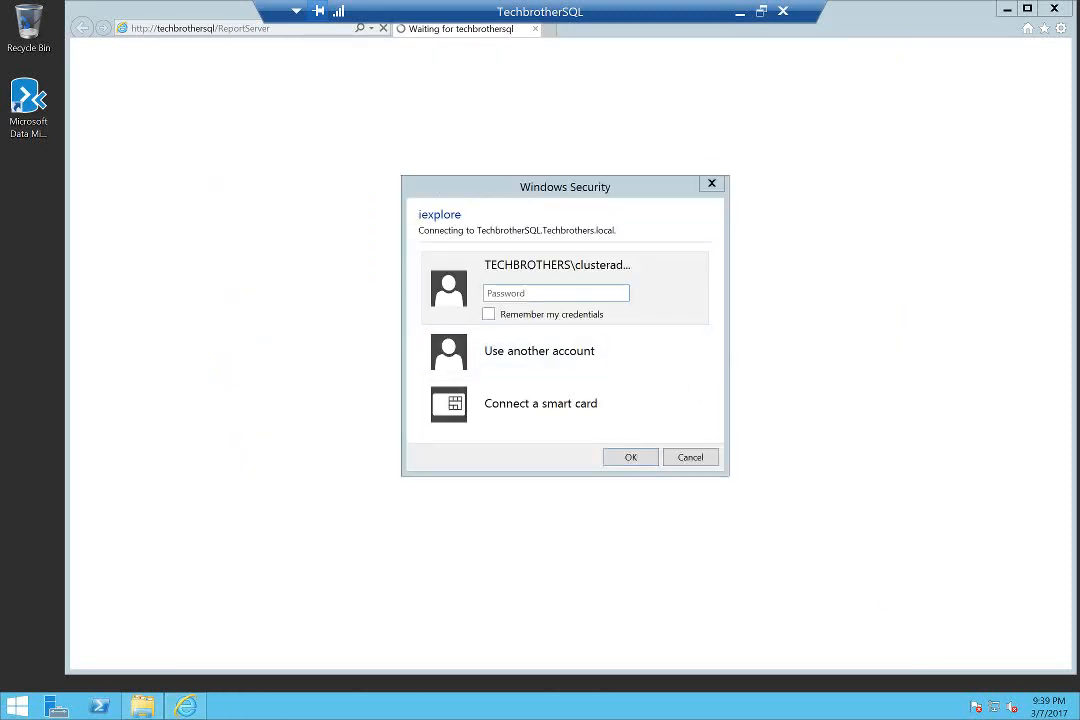
Step: Enter the account password in the Windows Security sign-in to access the ReportServer page
left_click(540, 293)
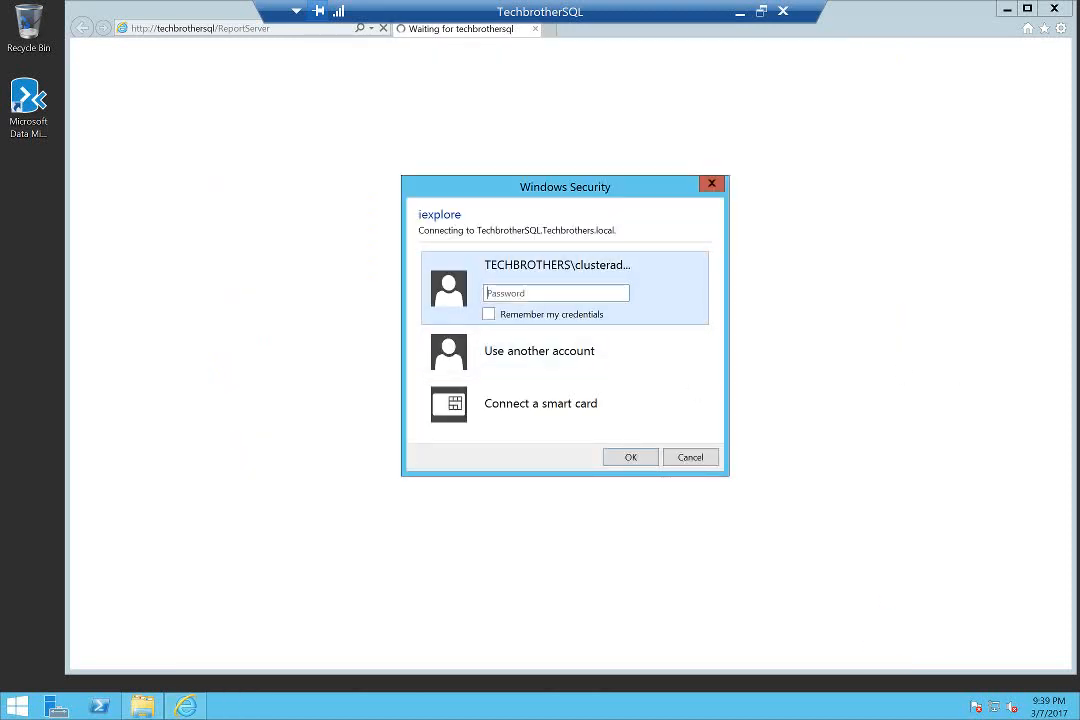
type("•••••••••")
key("Return")
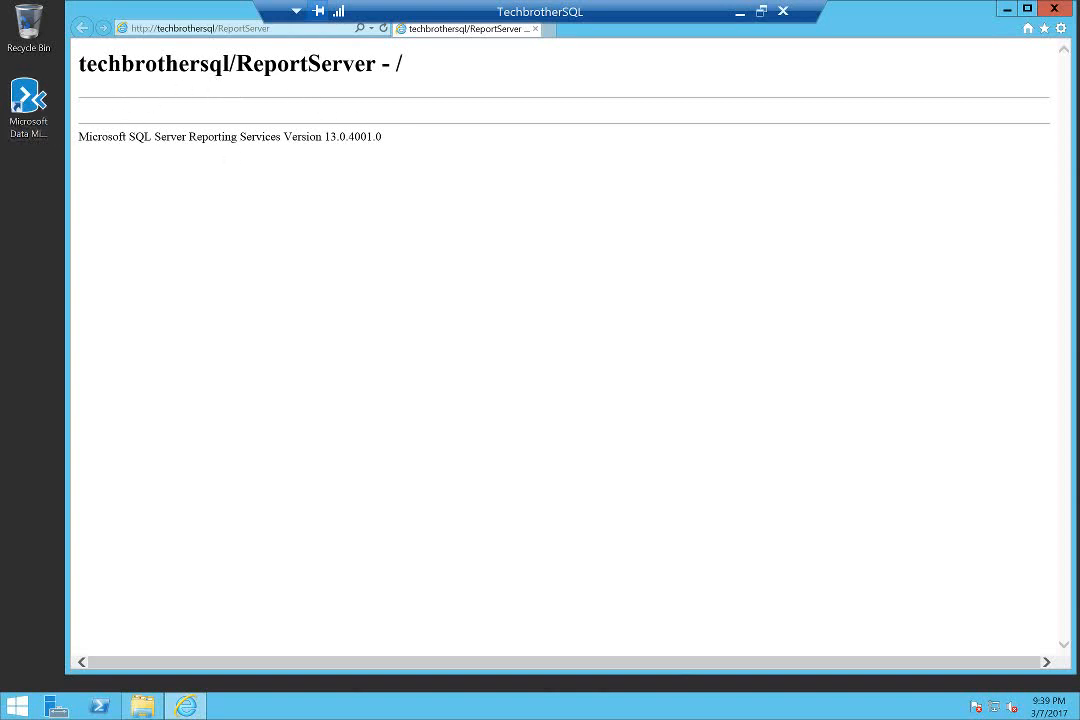
Step: Copy the ReportServer page address and minimize the remote desktop session
left_click(250, 31)
right_click(250, 31)
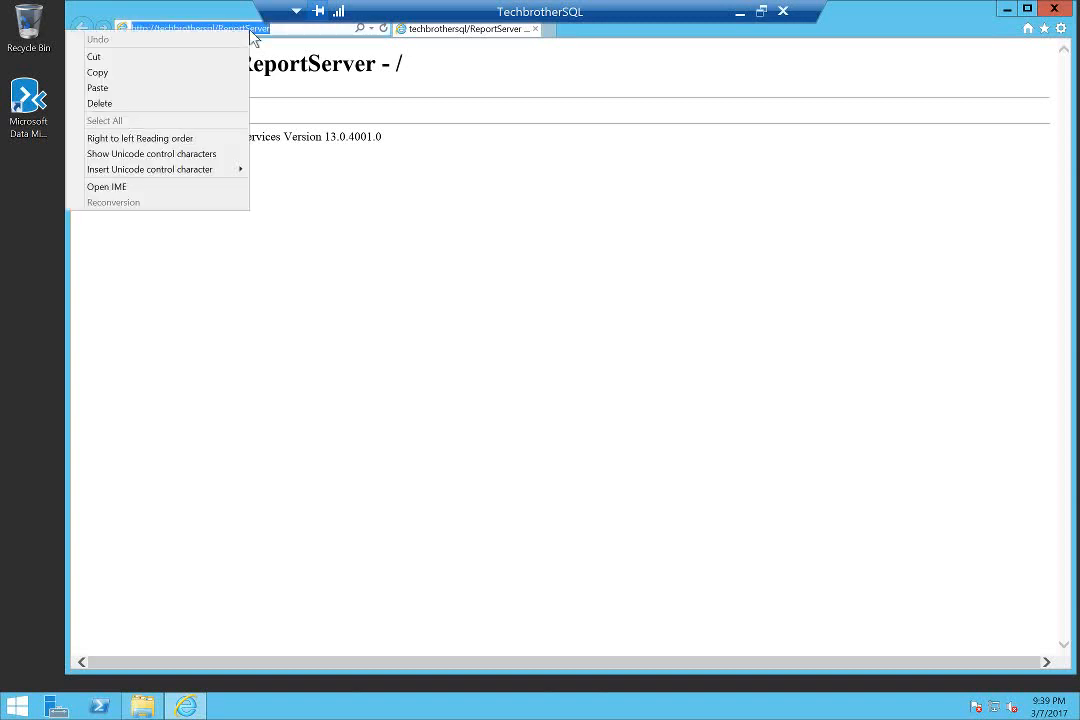
left_click(97, 72)
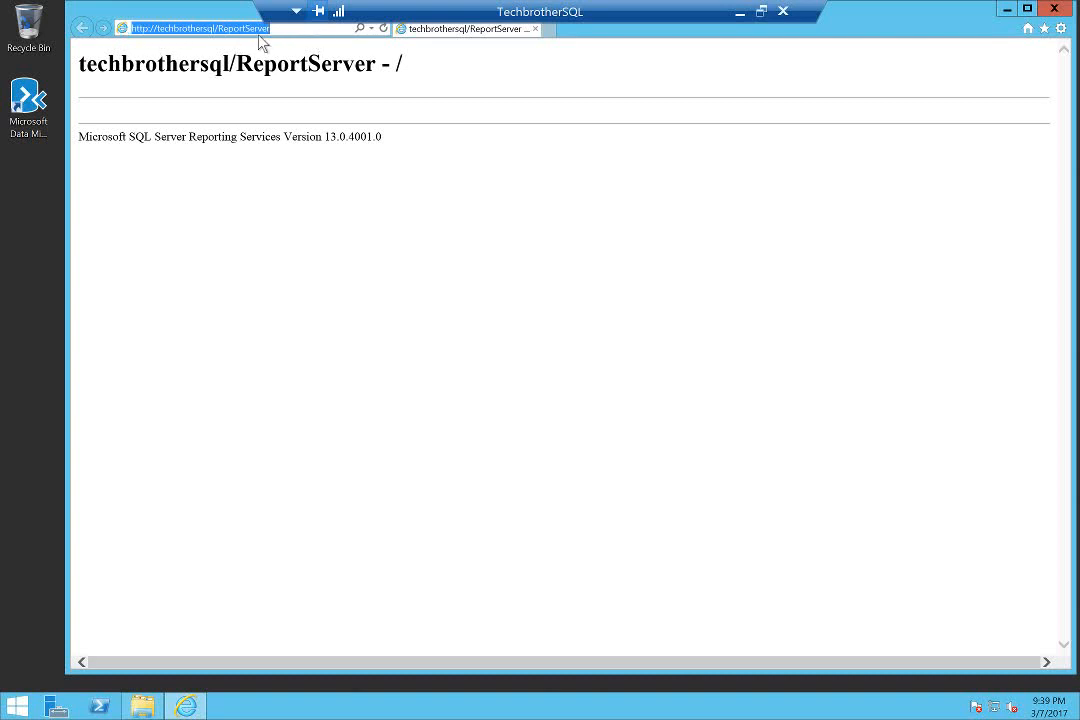
left_click(741, 14)
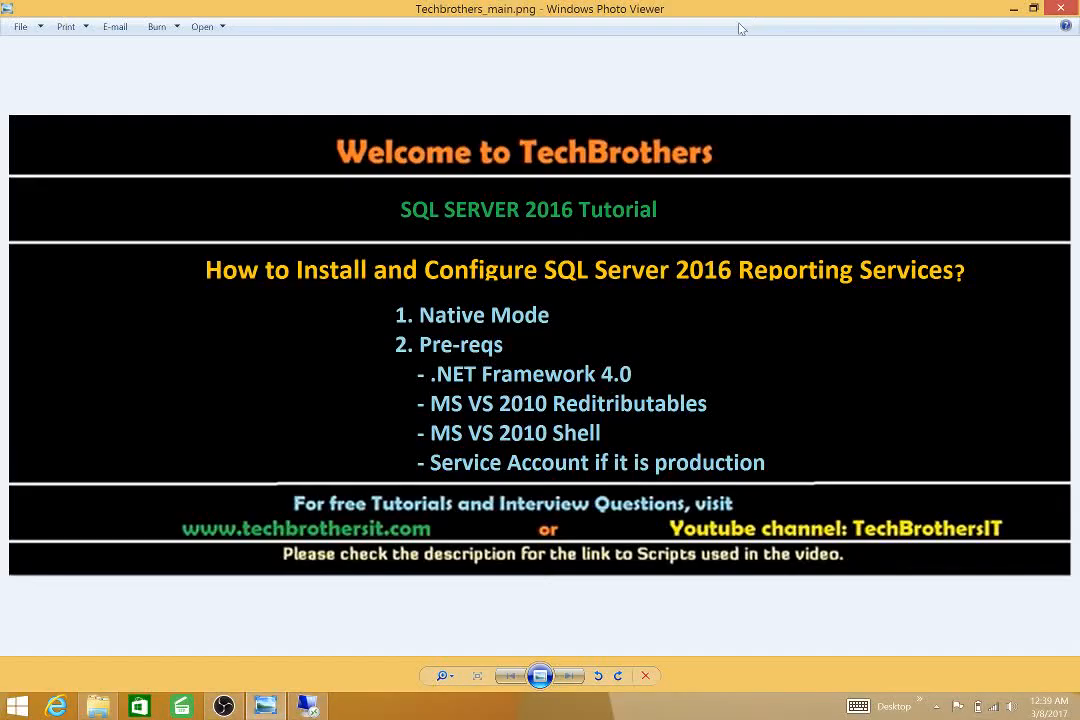
left_click(66, 708)
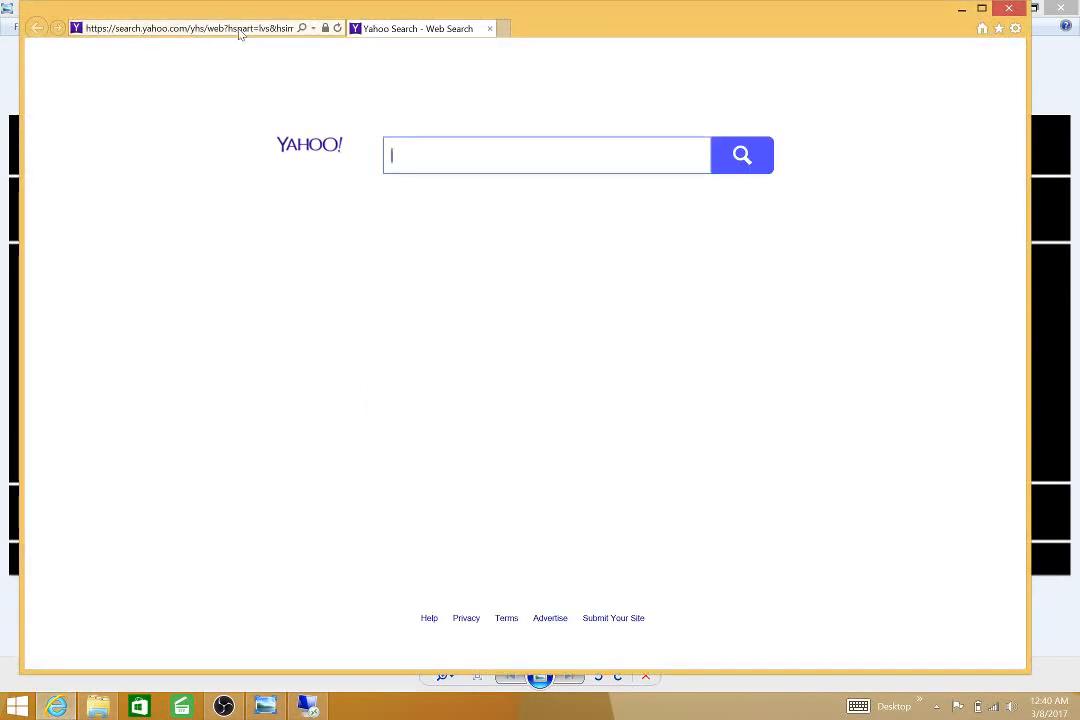
left_click(240, 33)
key("ctrl+v")
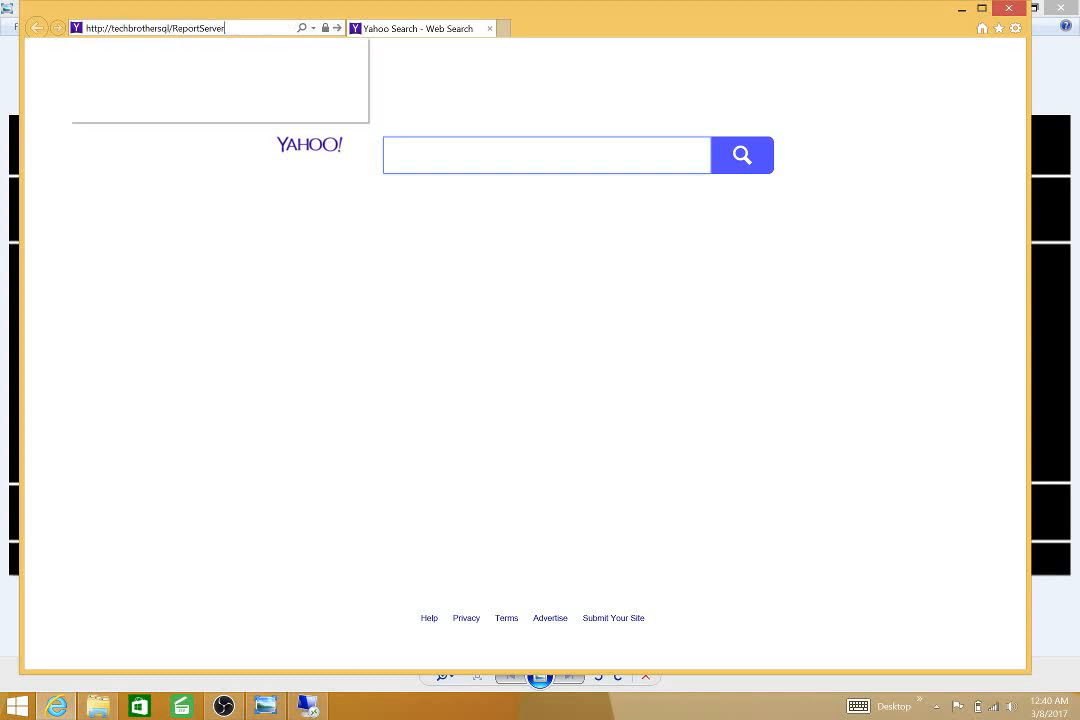
key("BackSpace")
key("BackSpace")
key("BackSpace")
key("BackSpace")
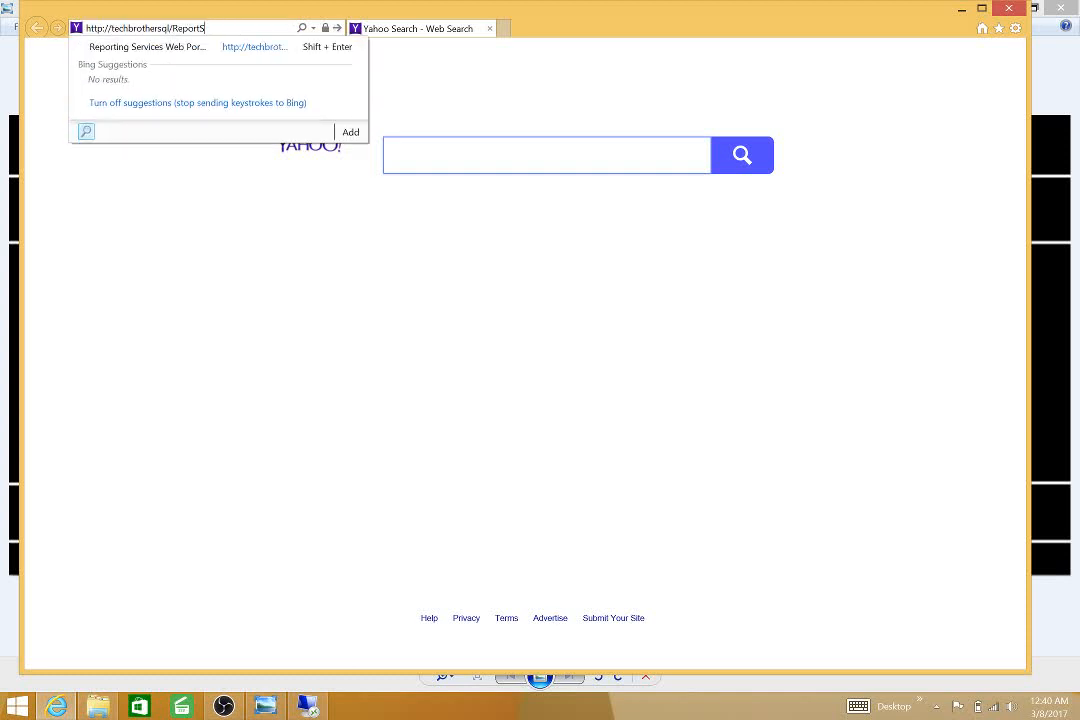
key("BackSpace")
type("s")
key("Return")
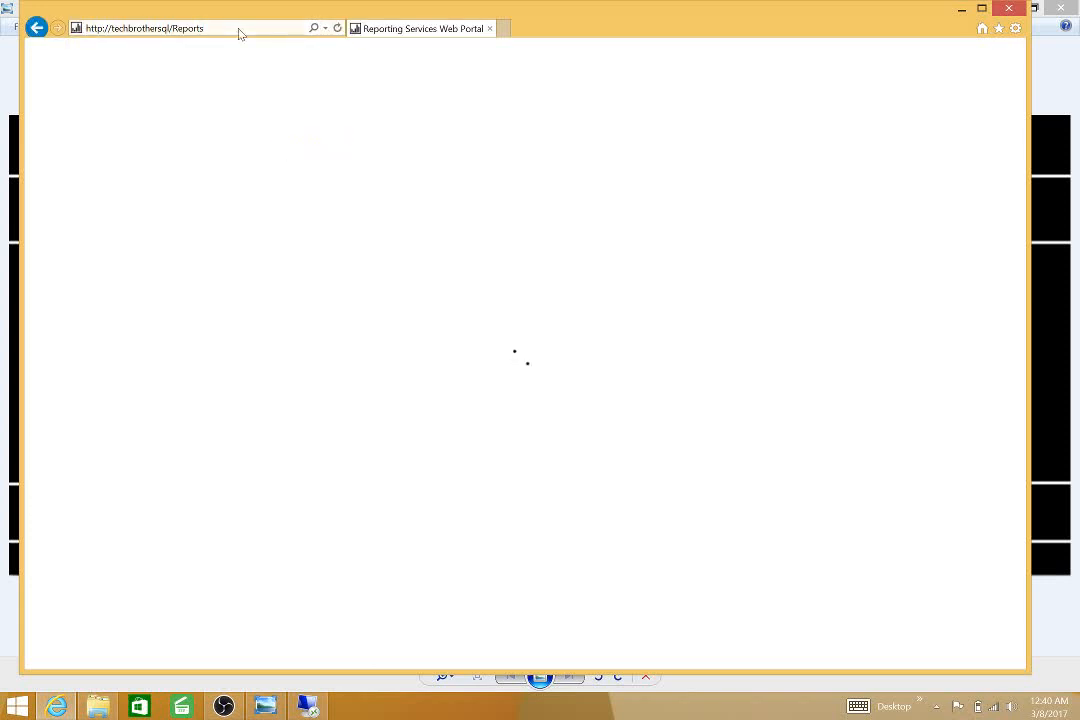